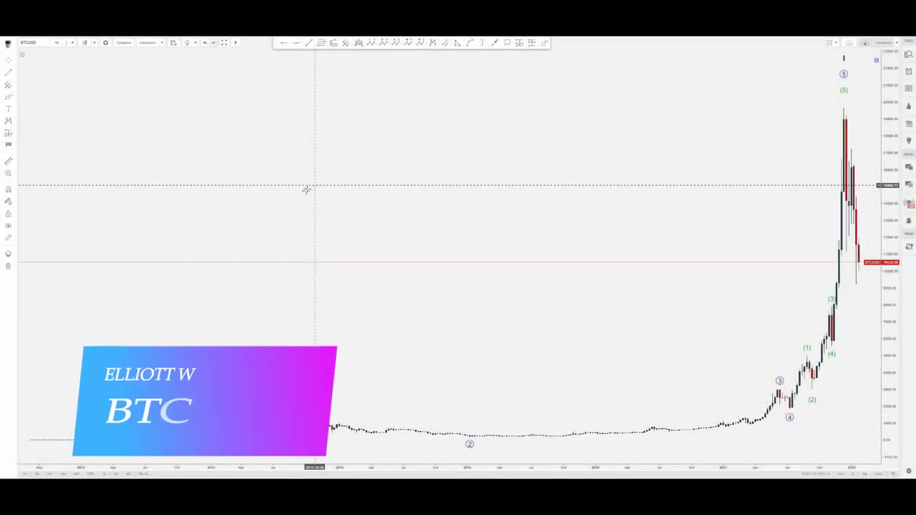
# - Trace the whole advance from late 2012 through circled waves 1 to 5 with a freehand brush stroke, and undo the stroke
pyautogui.click(544, 43)
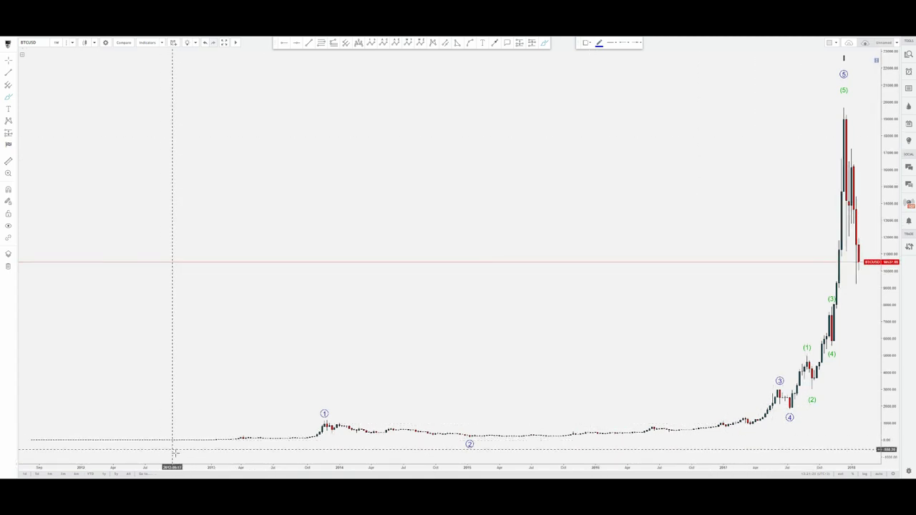
pyautogui.moveTo(179, 449)
pyautogui.mouseDown()
pyautogui.moveTo(324, 415)
pyautogui.moveTo(451, 442)
pyautogui.moveTo(699, 370)
pyautogui.moveTo(792, 408)
pyautogui.moveTo(809, 362)
pyautogui.moveTo(853, 71)
pyautogui.mouseUp()
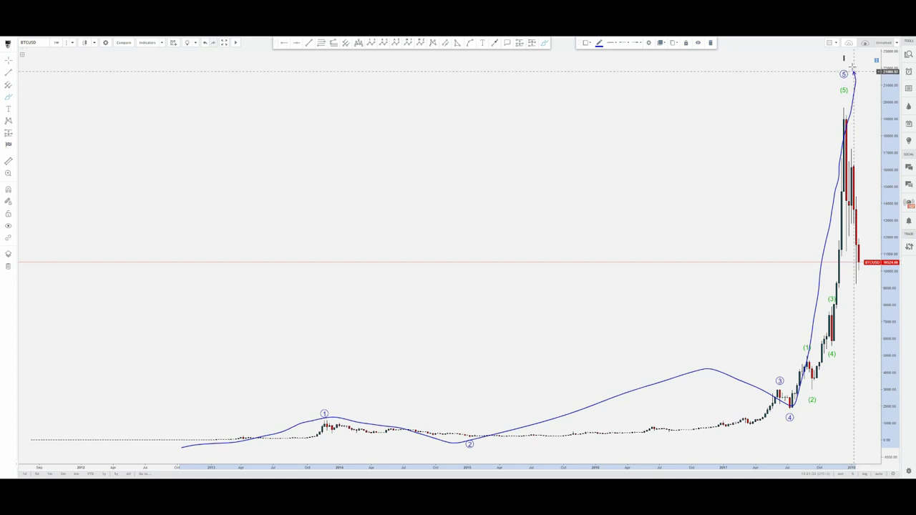
pyautogui.hotkey('ctrl', 'z')
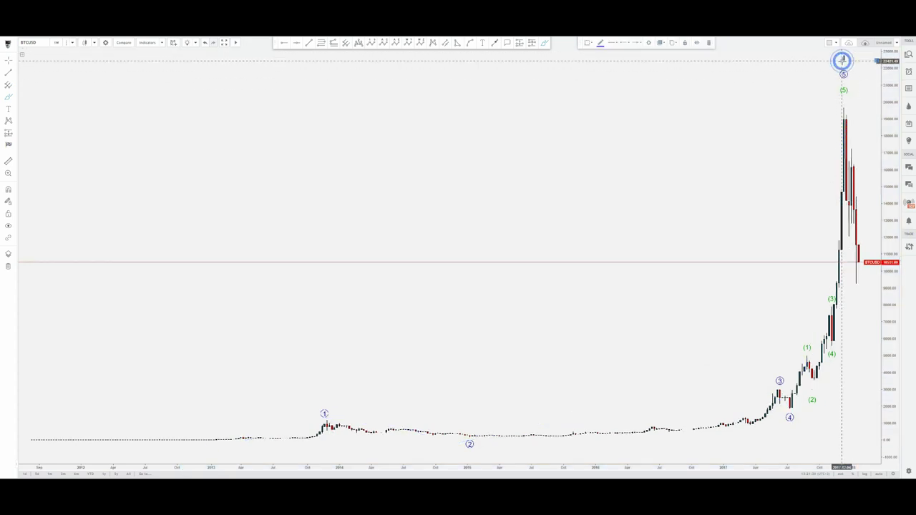
pyautogui.click(843, 64)
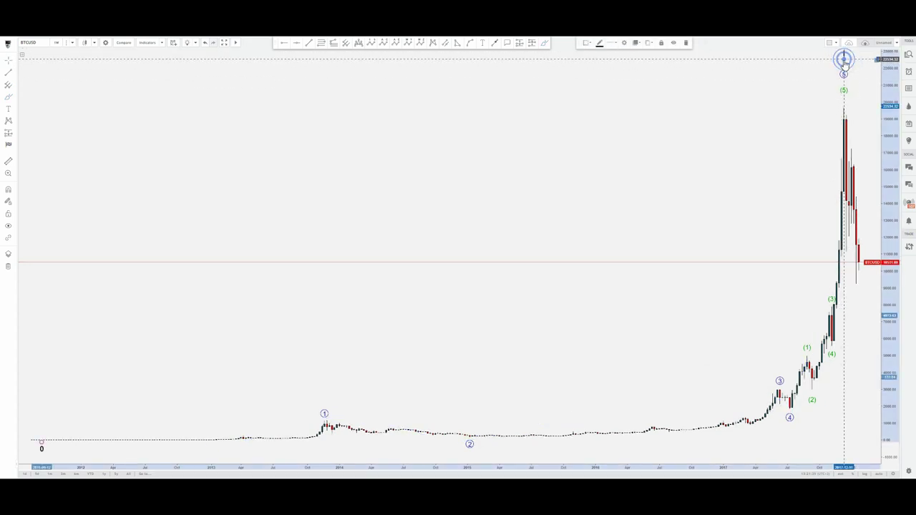
pyautogui.click(801, 104)
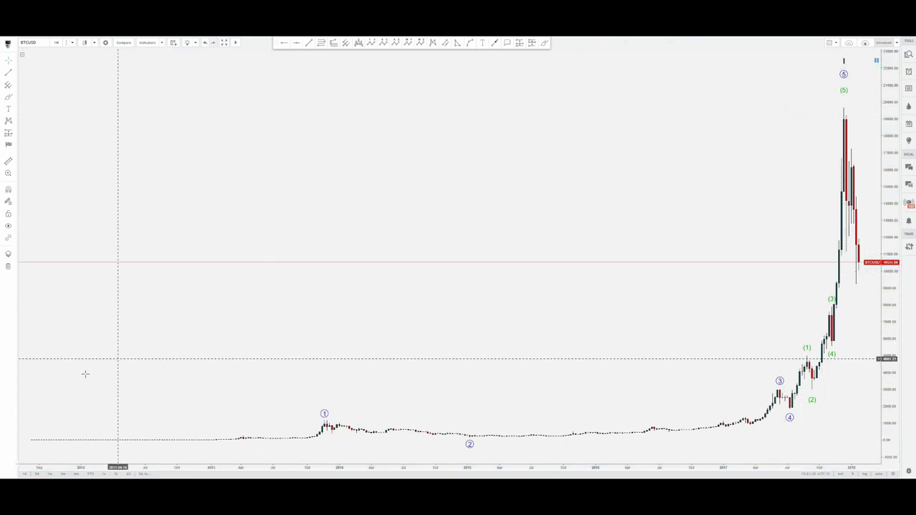
# - Loop freehand brush strokes around the circled wave 1, 2 and 3 sections of the BTCUSD chart, and undo them all
pyautogui.click(544, 45)
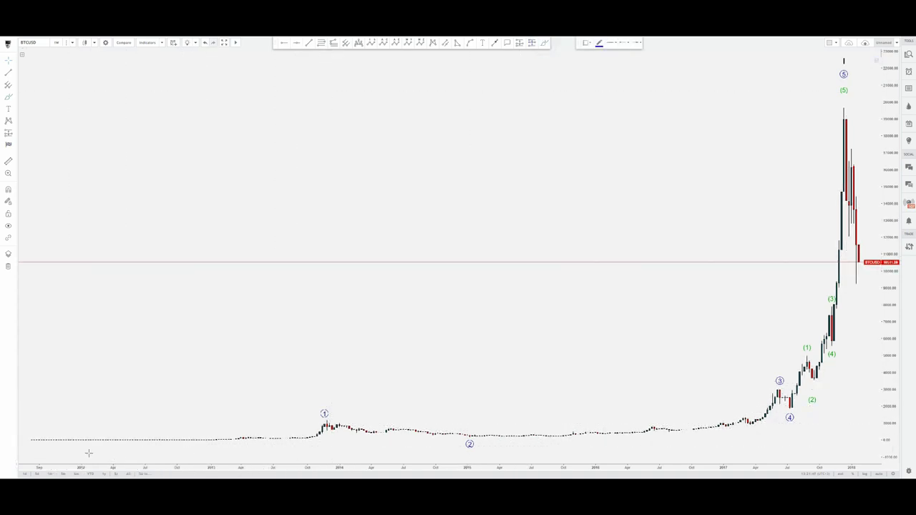
pyautogui.moveTo(136, 415)
pyautogui.mouseDown()
pyautogui.moveTo(368, 423)
pyautogui.moveTo(163, 438)
pyautogui.moveTo(93, 409)
pyautogui.mouseUp()
pyautogui.moveTo(356, 417)
pyautogui.mouseDown()
pyautogui.moveTo(486, 432)
pyautogui.moveTo(349, 435)
pyautogui.mouseUp()
pyautogui.moveTo(557, 430)
pyautogui.mouseDown()
pyautogui.moveTo(783, 388)
pyautogui.moveTo(650, 461)
pyautogui.mouseUp()
pyautogui.moveTo(790, 369)
pyautogui.mouseDown()
pyautogui.moveTo(836, 112)
pyautogui.moveTo(858, 266)
pyautogui.moveTo(843, 392)
pyautogui.moveTo(807, 386)
pyautogui.moveTo(796, 372)
pyautogui.mouseUp()
pyautogui.hotkey('ctrl', 'z')
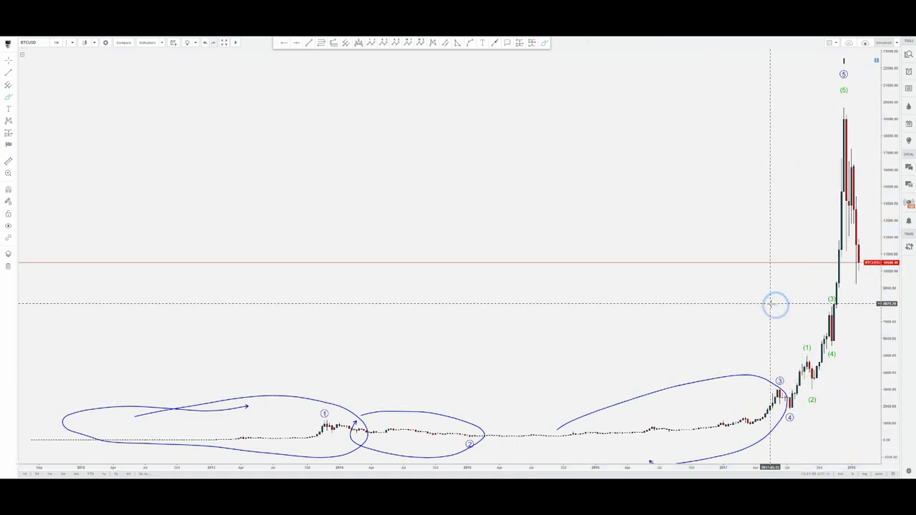
pyautogui.hotkey('ctrl', 'z')
pyautogui.hotkey('ctrl', 'z')
pyautogui.hotkey('ctrl', 'z')
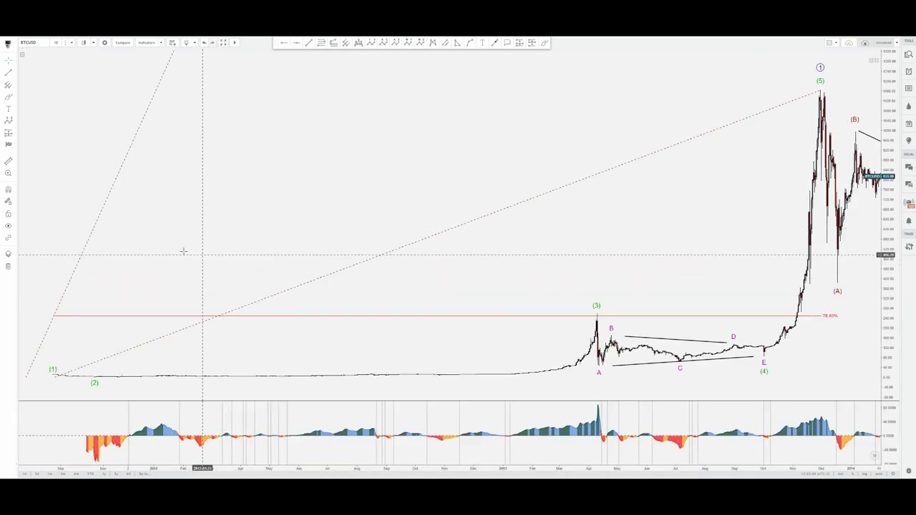
# - Mark the top of circled wave 1 with a freehand brush stroke beside its label, and delete the stroke
pyautogui.click(183, 250)
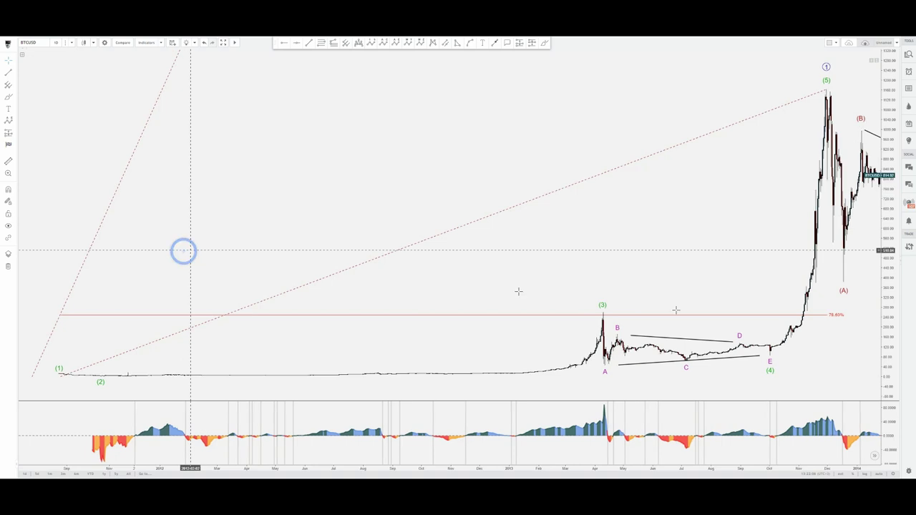
pyautogui.doubleClick(889, 318)
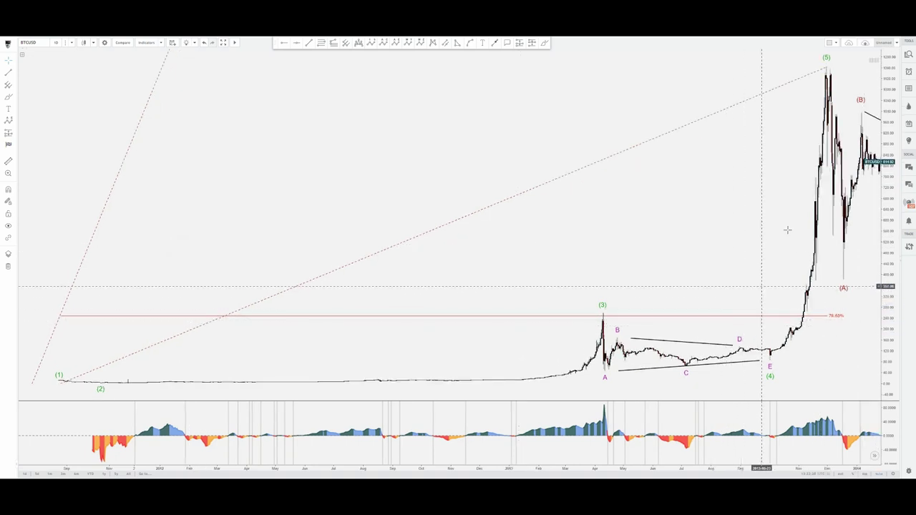
pyautogui.moveTo(889, 260); pyautogui.dragTo(890, 279)
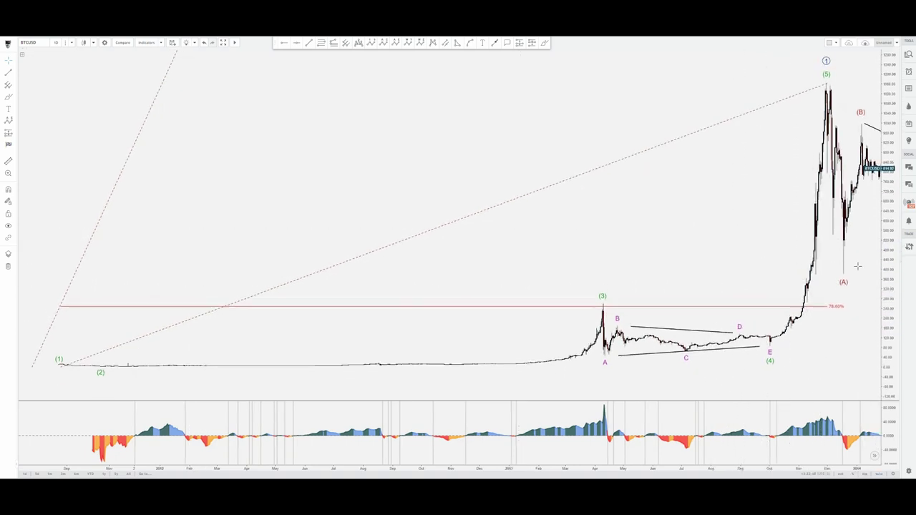
pyautogui.moveTo(743, 222); pyautogui.dragTo(735, 234)
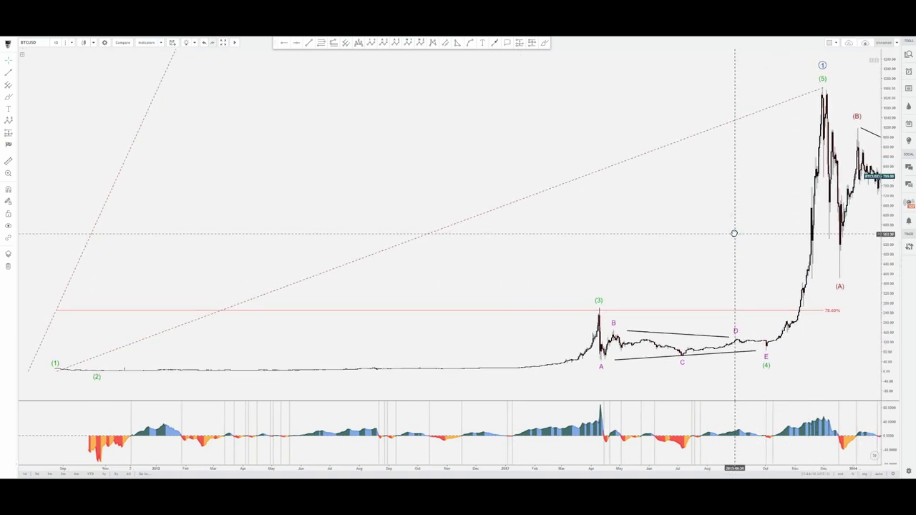
pyautogui.click(544, 44)
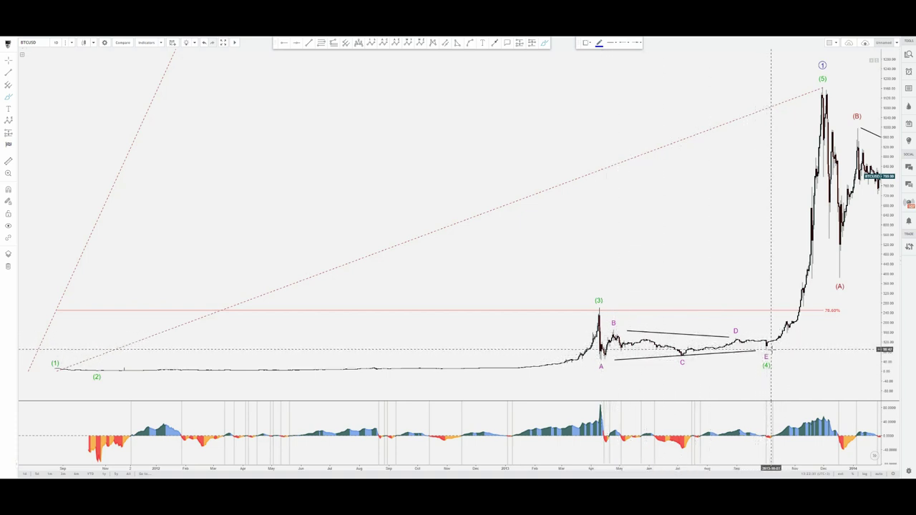
pyautogui.click(832, 66)
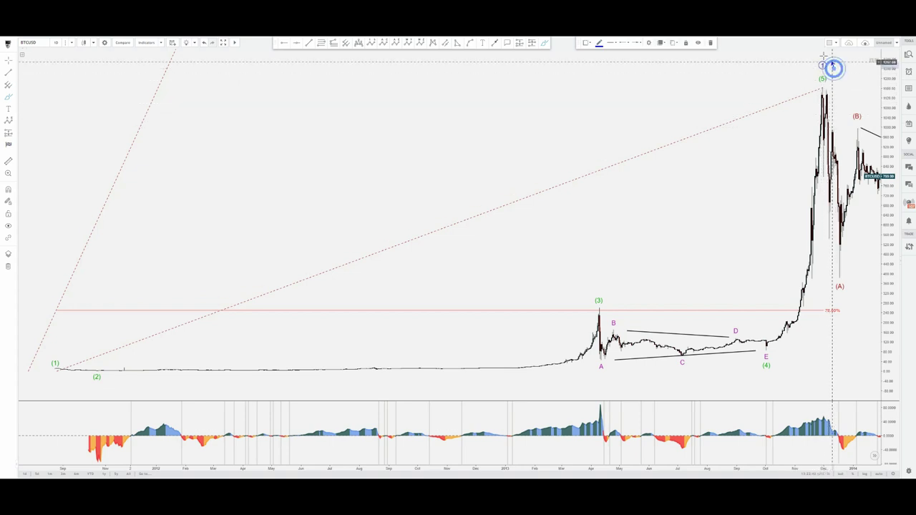
pyautogui.press('Delete')
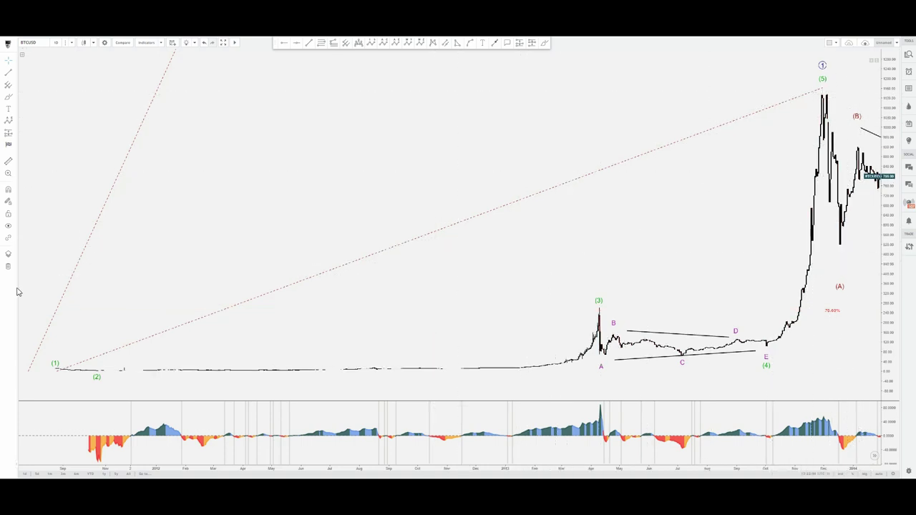
# - Brush a path from near zero up to the wave (1) high and down to the wave (2) low, and discard it
pyautogui.doubleClick(887, 304)
pyautogui.moveTo(390, 288); pyautogui.dragTo(851, 171)
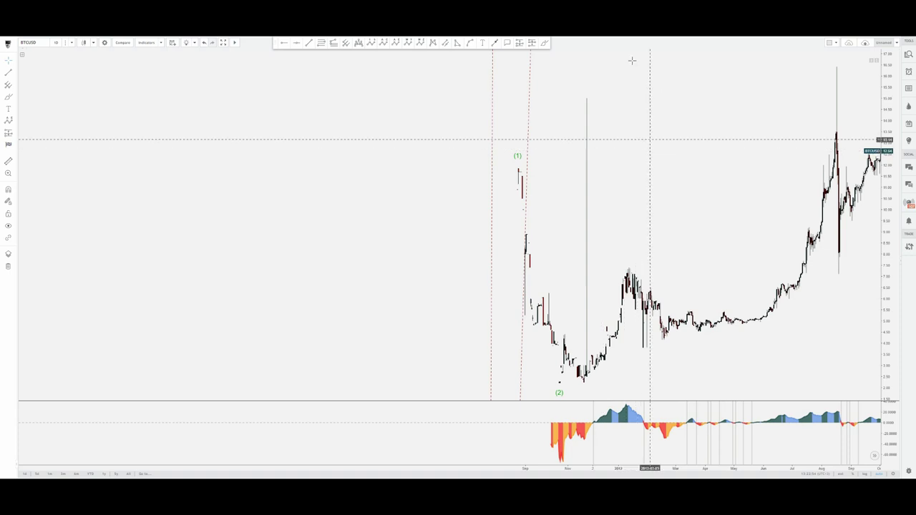
pyautogui.click(545, 45)
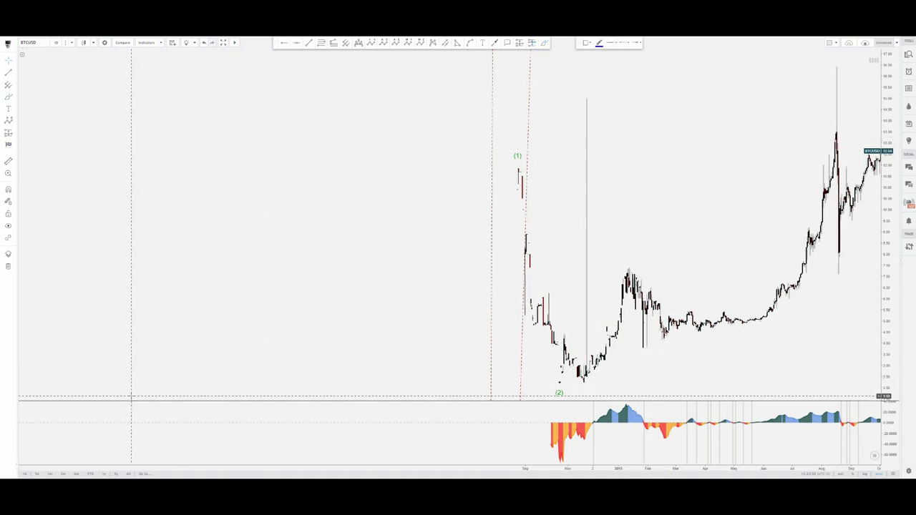
pyautogui.moveTo(891, 285); pyautogui.dragTo(890, 321)
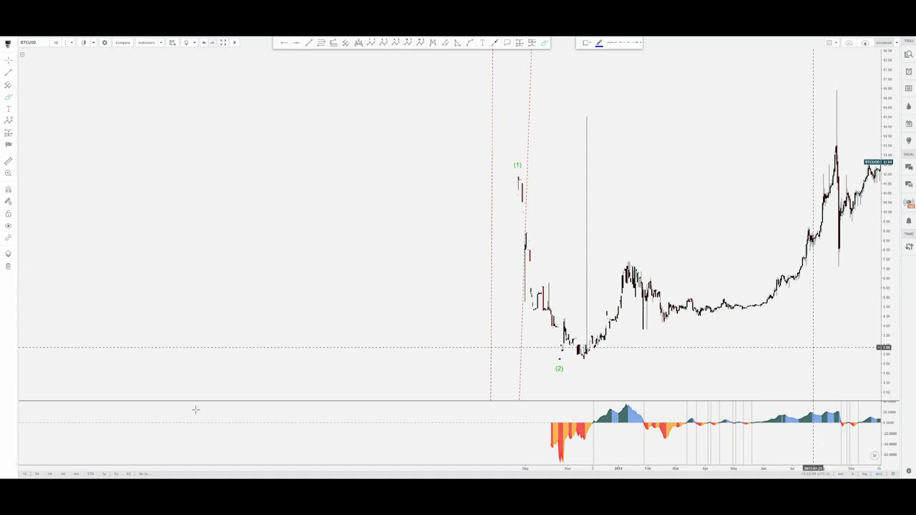
pyautogui.click(99, 399)
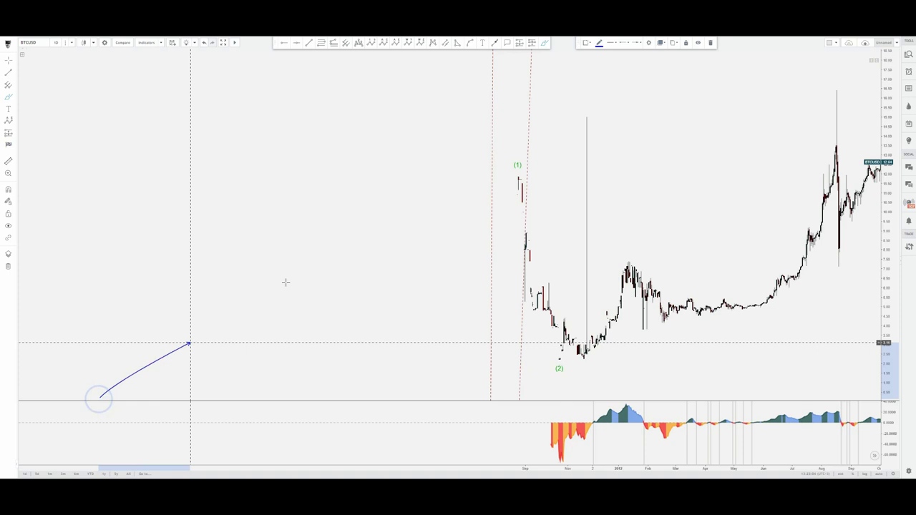
pyautogui.click(518, 183)
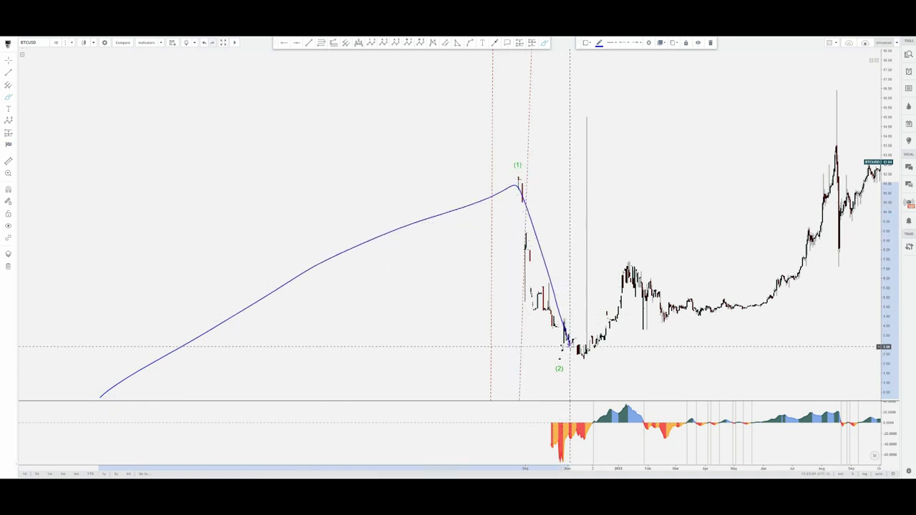
pyautogui.press('Escape')
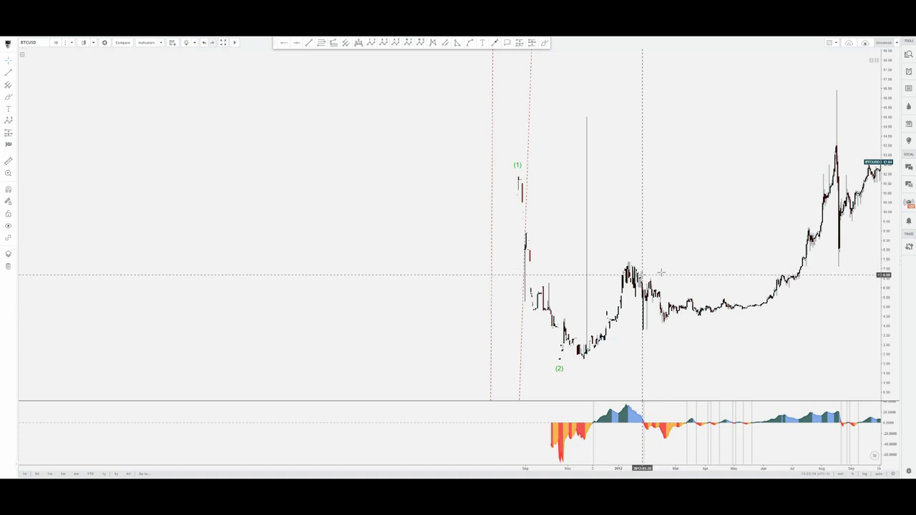
# - Examine the advance from wave (2) to wave (3), the wave (5) peak, and the A-B-C-D-E triangle forming wave (4)
pyautogui.rightClick(716, 211)
pyautogui.click(725, 181)
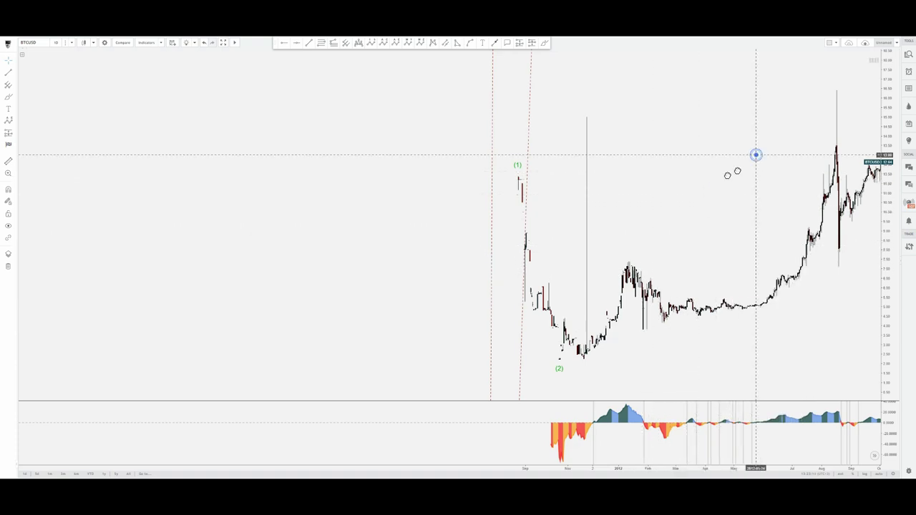
pyautogui.moveTo(755, 155); pyautogui.dragTo(513, 186)
pyautogui.doubleClick(891, 239)
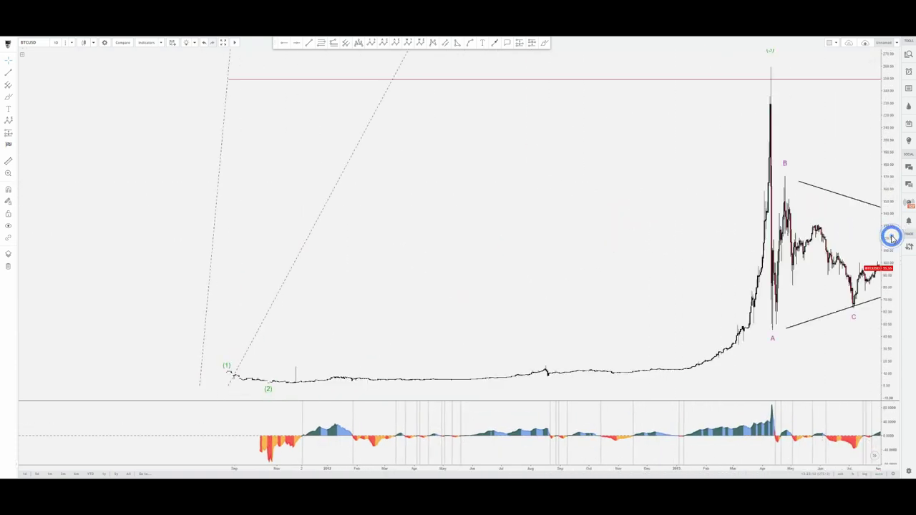
pyautogui.moveTo(383, 326); pyautogui.dragTo(388, 237)
pyautogui.moveTo(887, 146); pyautogui.dragTo(888, 184)
pyautogui.moveTo(835, 137); pyautogui.dragTo(438, 201)
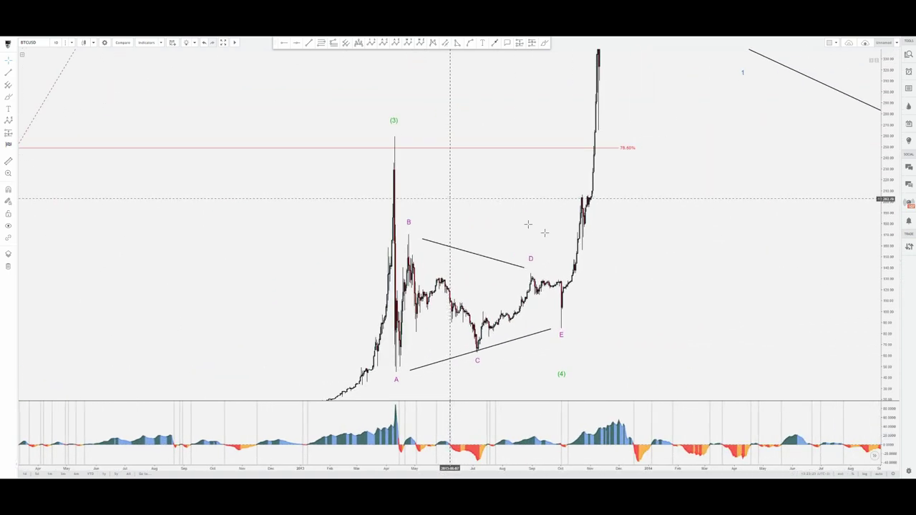
pyautogui.scroll(2, 567, 264)
pyautogui.scroll(1, 568, 264)
pyautogui.moveTo(548, 264); pyautogui.dragTo(557, 266)
pyautogui.doubleClick(890, 265)
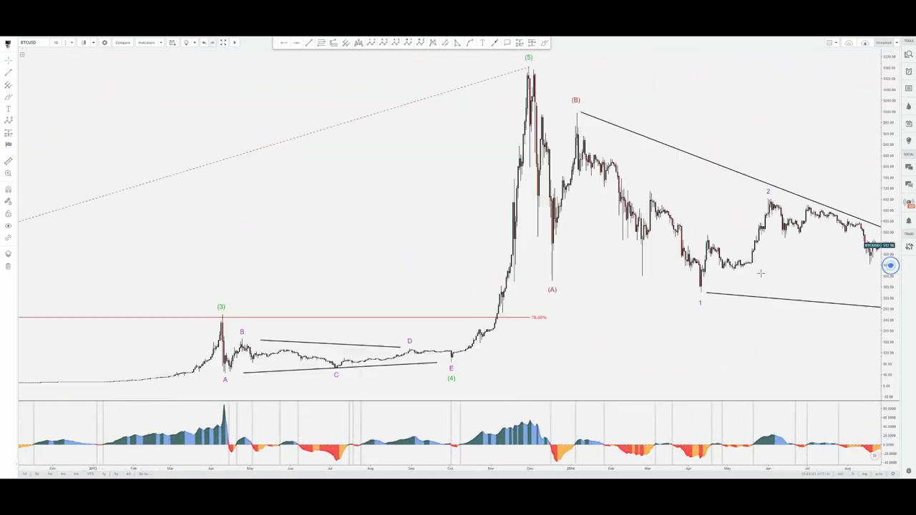
pyautogui.moveTo(574, 337); pyautogui.dragTo(674, 215)
pyautogui.moveTo(264, 250); pyautogui.dragTo(640, 139)
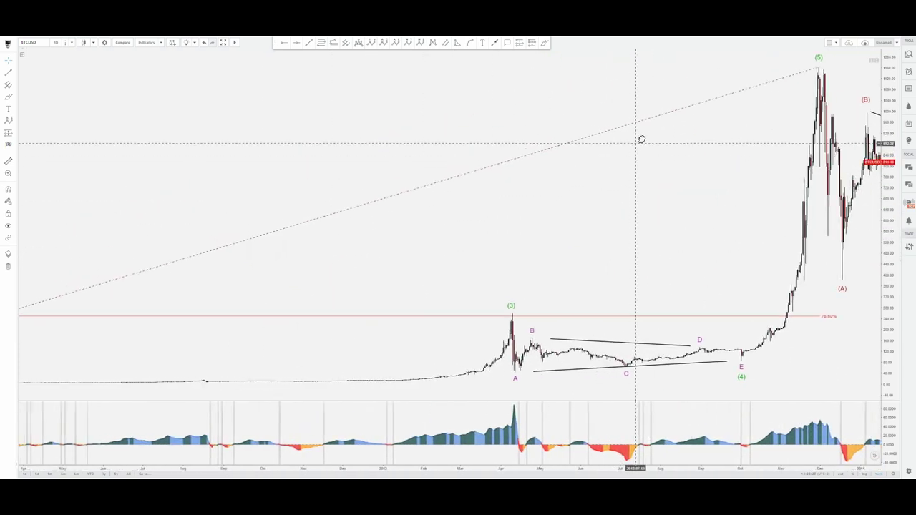
pyautogui.click(890, 224)
pyautogui.scroll(5, 460, 280)
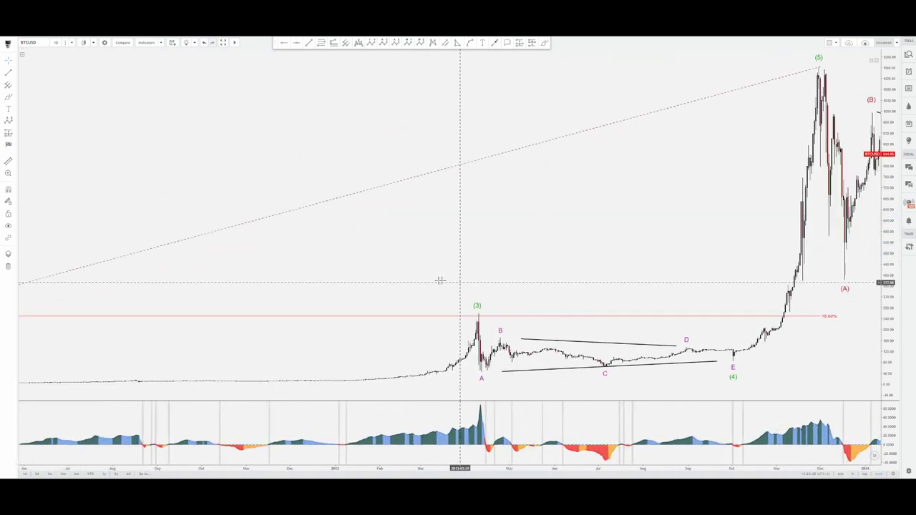
pyautogui.moveTo(362, 261); pyautogui.dragTo(502, 141)
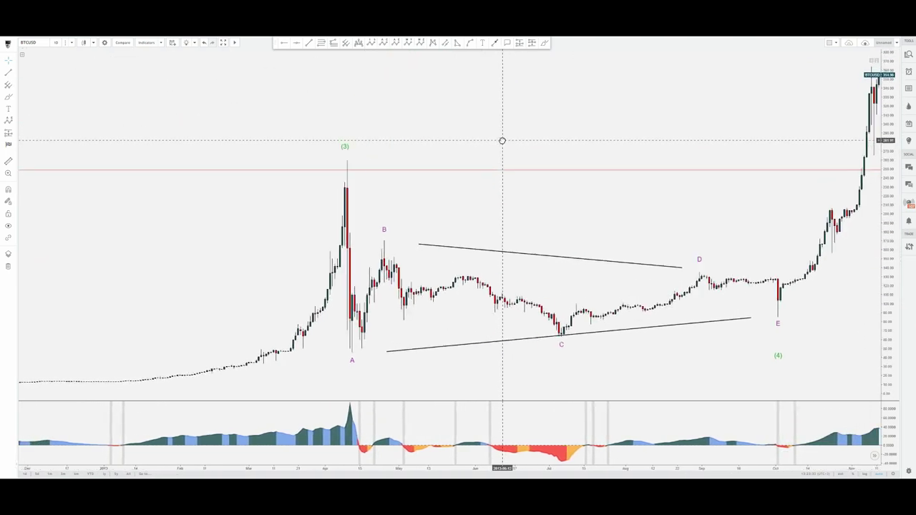
# - Trace the drop from the wave (3) high and the triangle swings from B to D with the brush, and delete the strokes
pyautogui.click(544, 43)
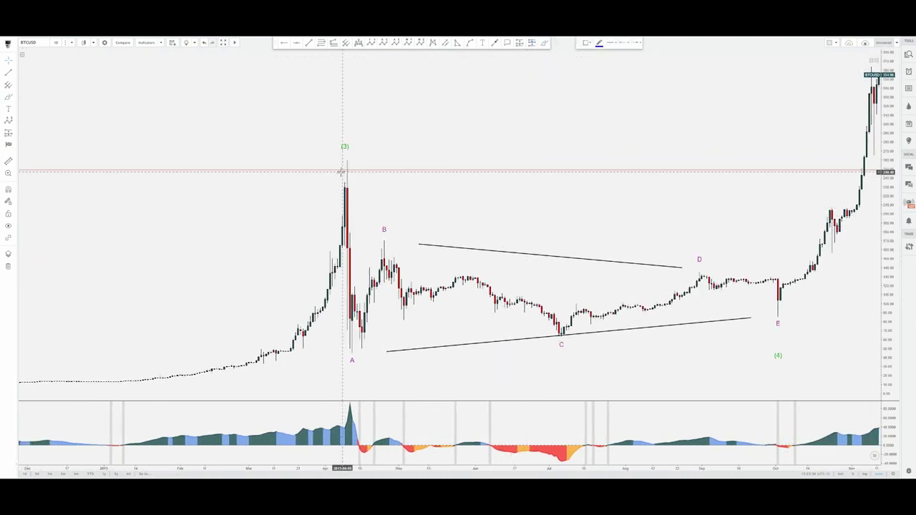
pyautogui.moveTo(341, 172)
pyautogui.mouseDown()
pyautogui.moveTo(357, 297)
pyautogui.moveTo(378, 309)
pyautogui.mouseUp()
pyautogui.moveTo(400, 255)
pyautogui.mouseDown()
pyautogui.moveTo(557, 324)
pyautogui.moveTo(705, 262)
pyautogui.mouseUp()
pyautogui.press('Delete')
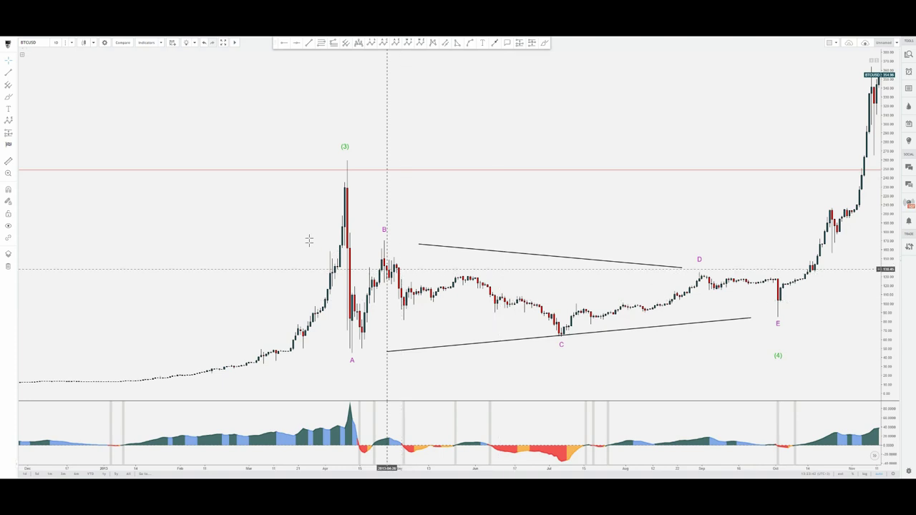
# - Brush a freehand stroke from the early 2013 price action across to the end of the triangle near E, and delete it
pyautogui.click(544, 43)
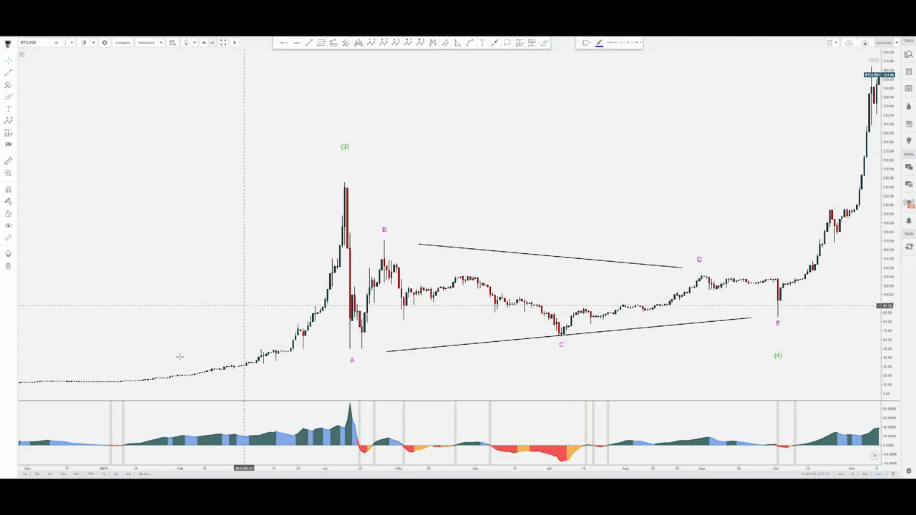
pyautogui.moveTo(184, 352)
pyautogui.mouseDown()
pyautogui.moveTo(438, 44)
pyautogui.moveTo(548, 160)
pyautogui.moveTo(762, 269)
pyautogui.mouseUp()
pyautogui.press('Delete')
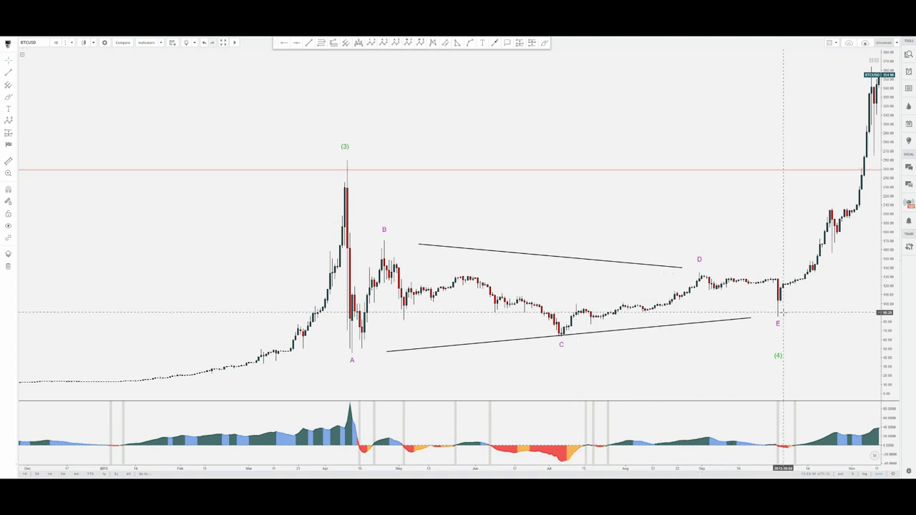
# - Brush the subwaves of the advance from the wave (4) low up to the wave (5) peak, and delete the strokes
pyautogui.moveTo(794, 203); pyautogui.dragTo(418, 272)
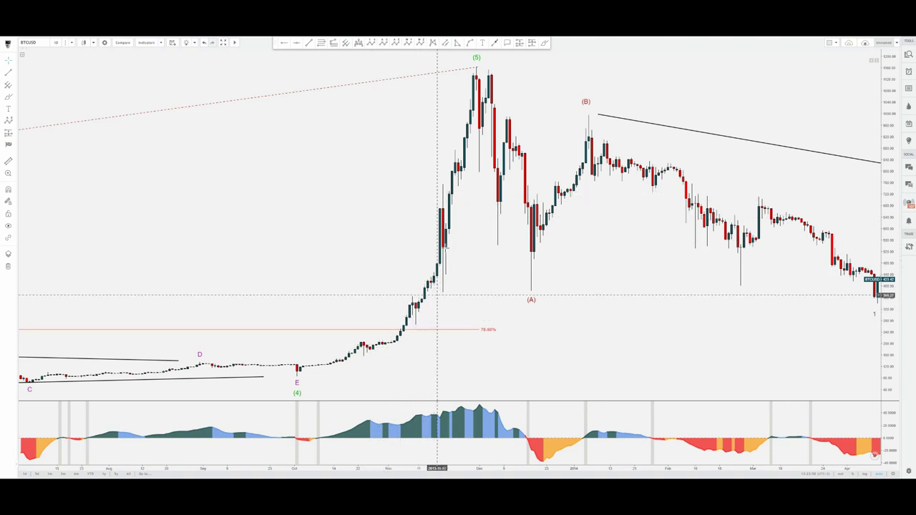
pyautogui.moveTo(884, 149); pyautogui.dragTo(882, 169)
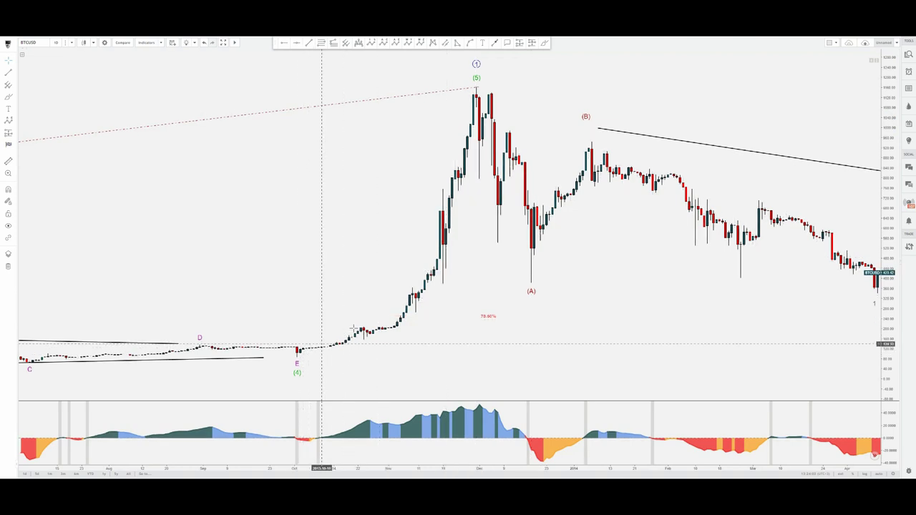
pyautogui.click(546, 43)
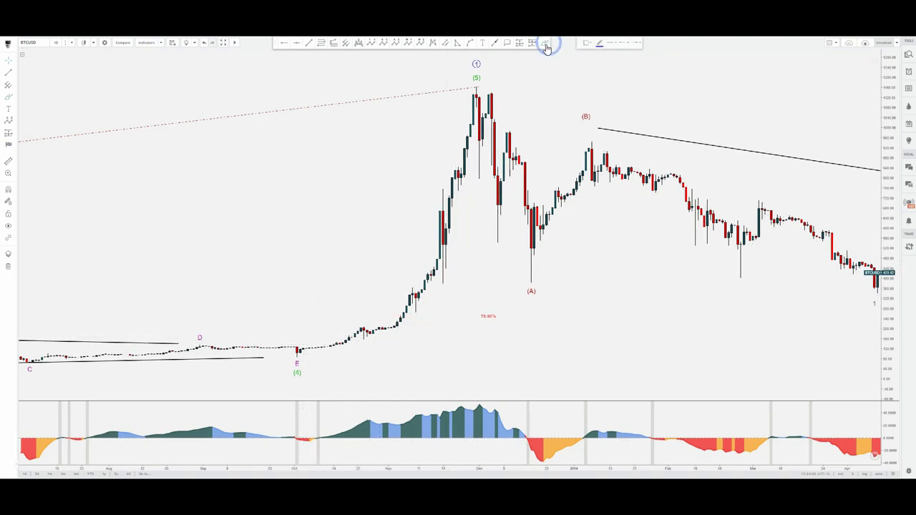
pyautogui.moveTo(307, 356); pyautogui.dragTo(358, 334)
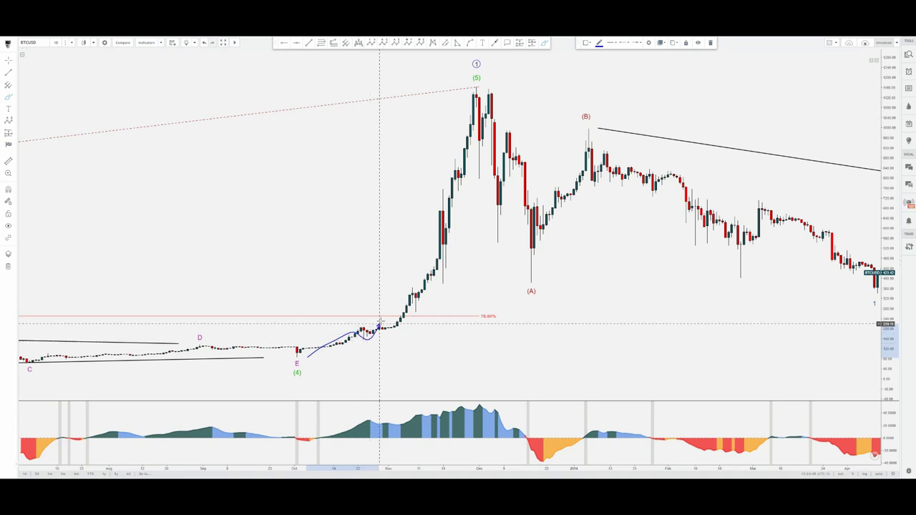
pyautogui.moveTo(388, 330)
pyautogui.mouseDown()
pyautogui.moveTo(423, 277)
pyautogui.moveTo(440, 203)
pyautogui.moveTo(455, 276)
pyautogui.mouseUp()
pyautogui.moveTo(455, 224); pyautogui.dragTo(479, 91)
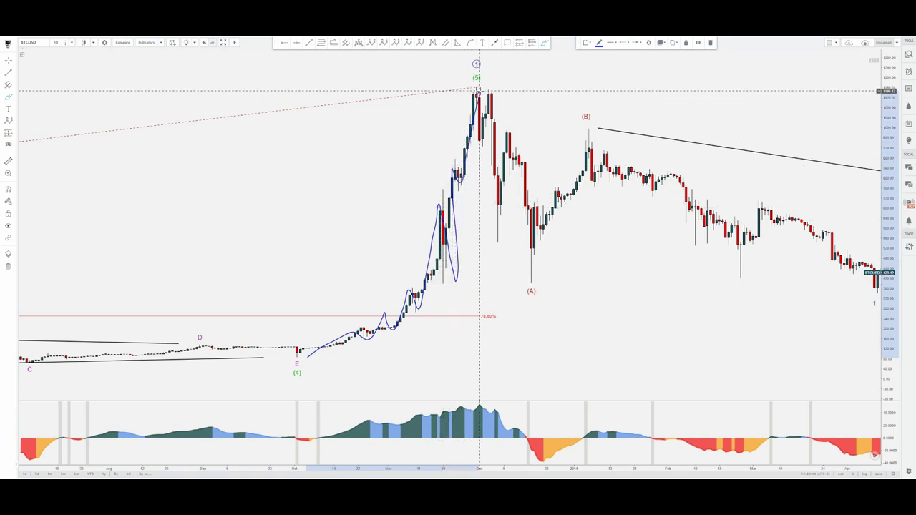
pyautogui.press('Delete')
pyautogui.click(534, 102)
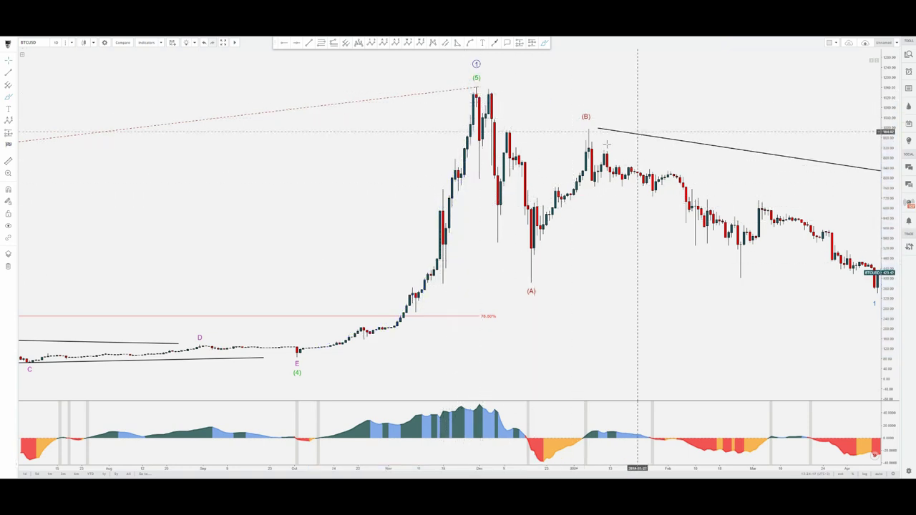
# - Examine the (A)-(B)-(C) decline from the wave (5) peak, including the converging wedge with waves 1 to 5
pyautogui.doubleClick(886, 108)
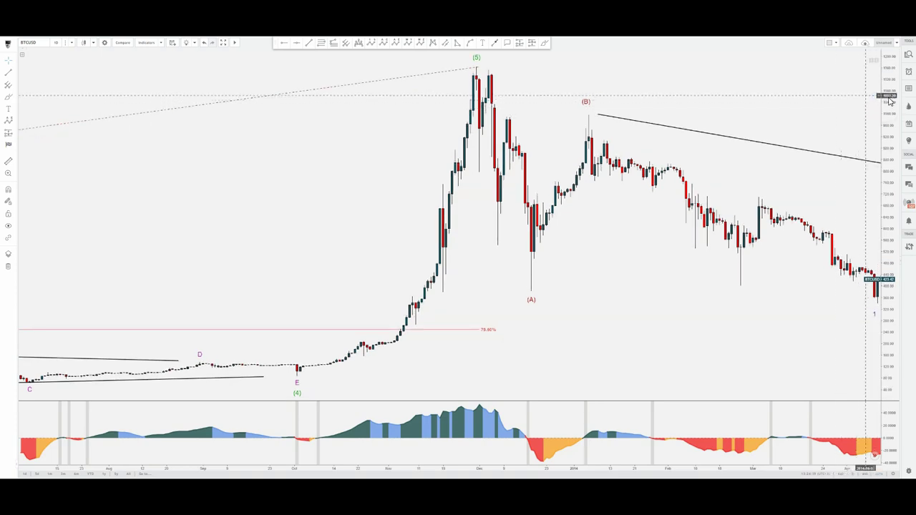
pyautogui.moveTo(888, 97); pyautogui.dragTo(892, 146)
pyautogui.doubleClick(891, 127)
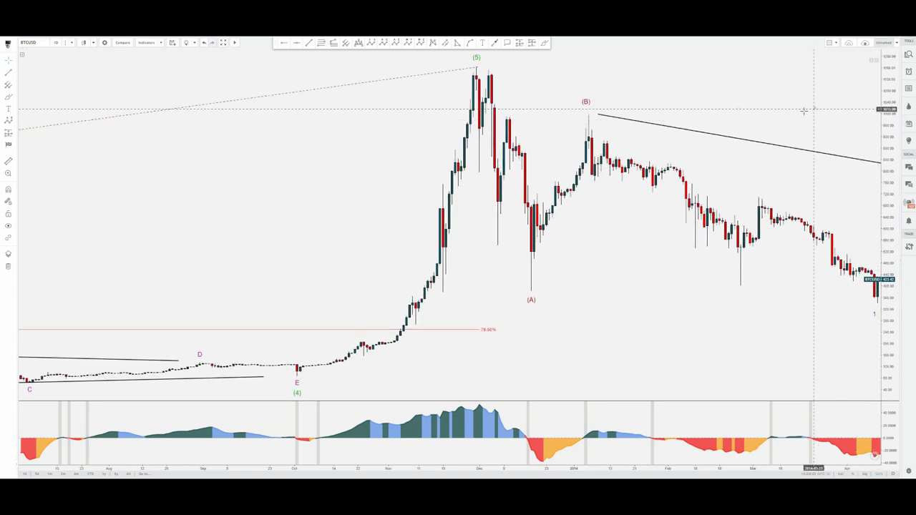
pyautogui.moveTo(811, 112); pyautogui.dragTo(403, 128)
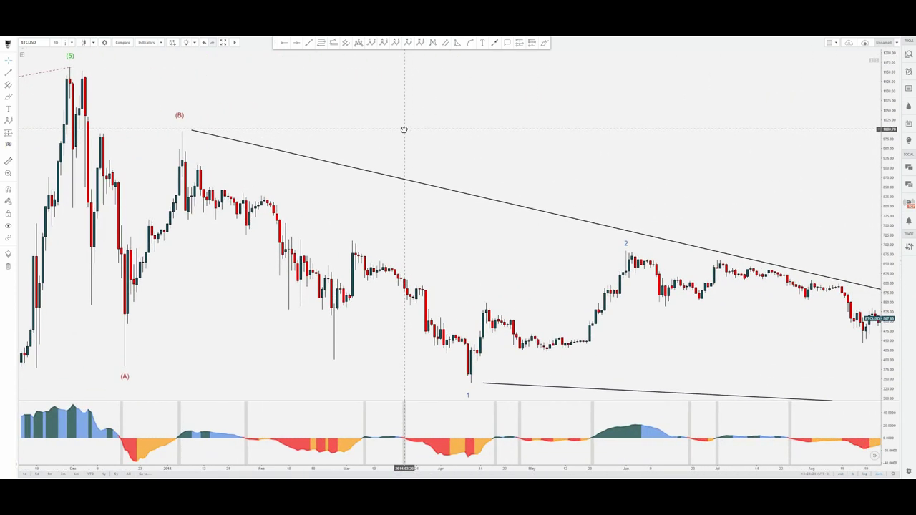
pyautogui.scroll(-5, 823, 204)
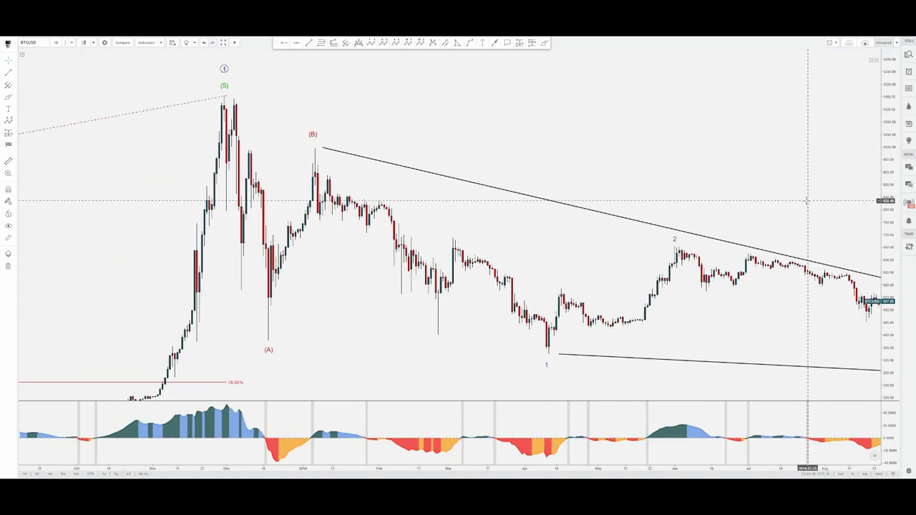
pyautogui.moveTo(814, 183); pyautogui.dragTo(493, 165)
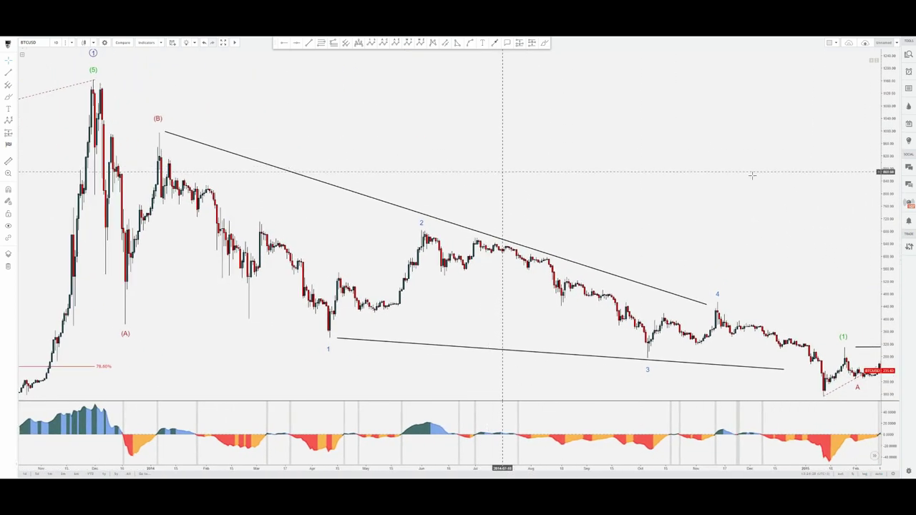
pyautogui.moveTo(889, 167); pyautogui.dragTo(889, 176)
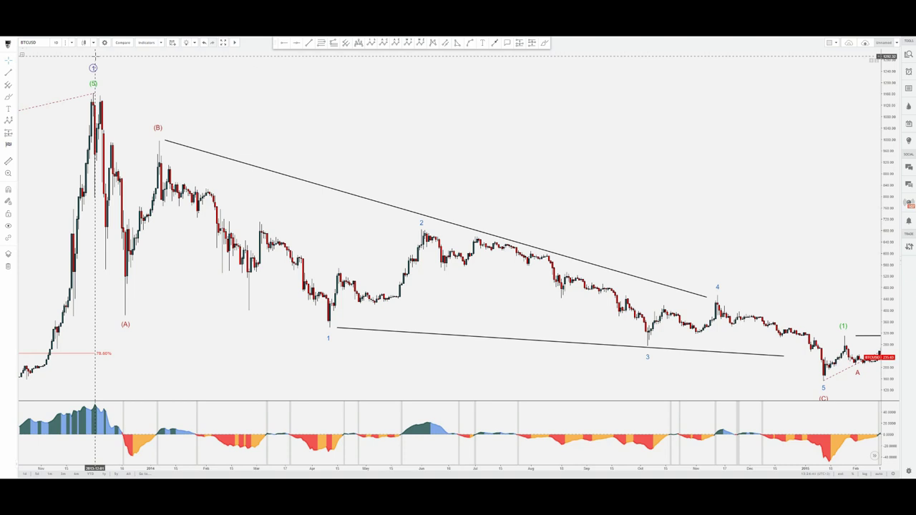
# - Brush a path from the circled wave 1 peak through the (A) low to the (B) high, and discard it
pyautogui.click(545, 42)
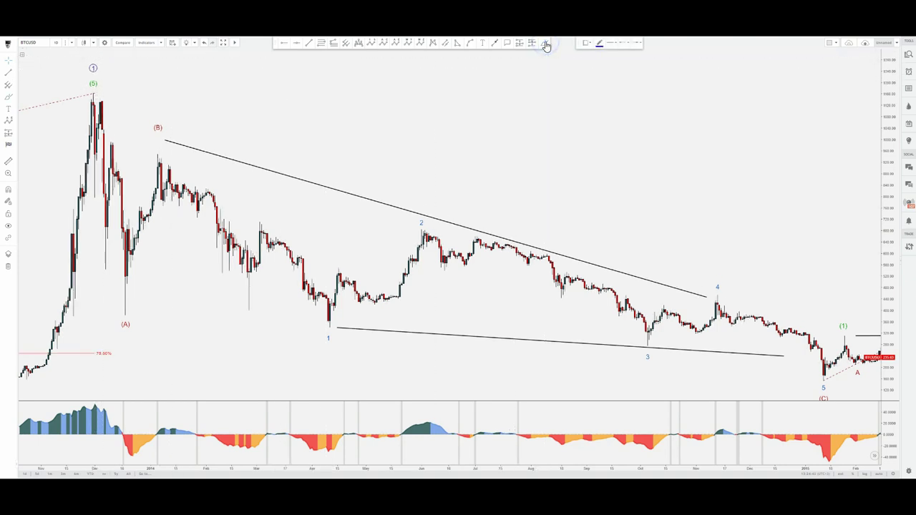
pyautogui.moveTo(88, 116)
pyautogui.mouseDown()
pyautogui.moveTo(117, 311)
pyautogui.moveTo(168, 144)
pyautogui.mouseUp()
pyautogui.rightClick(169, 138)
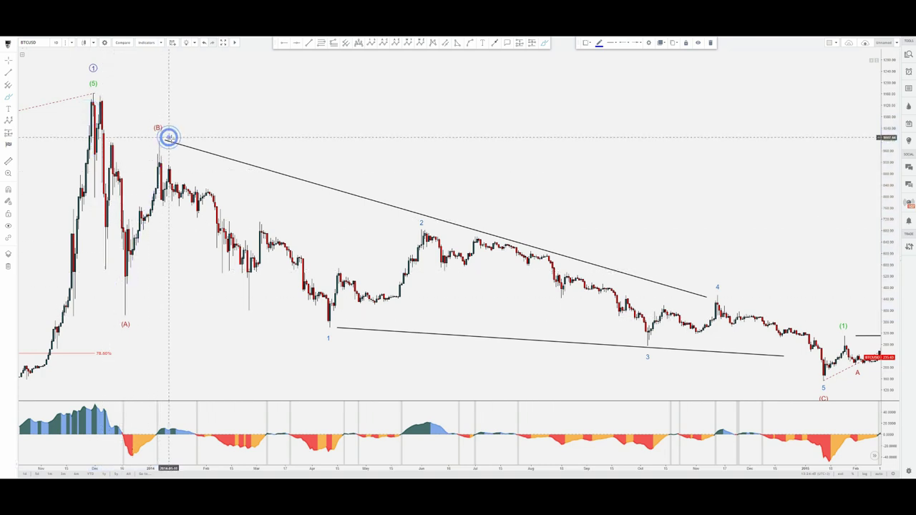
# - Trace the five-wave wedge from the (B) high down to the wave (C) low with the brush, and delete the stroke
pyautogui.moveTo(885, 185); pyautogui.dragTo(818, 201)
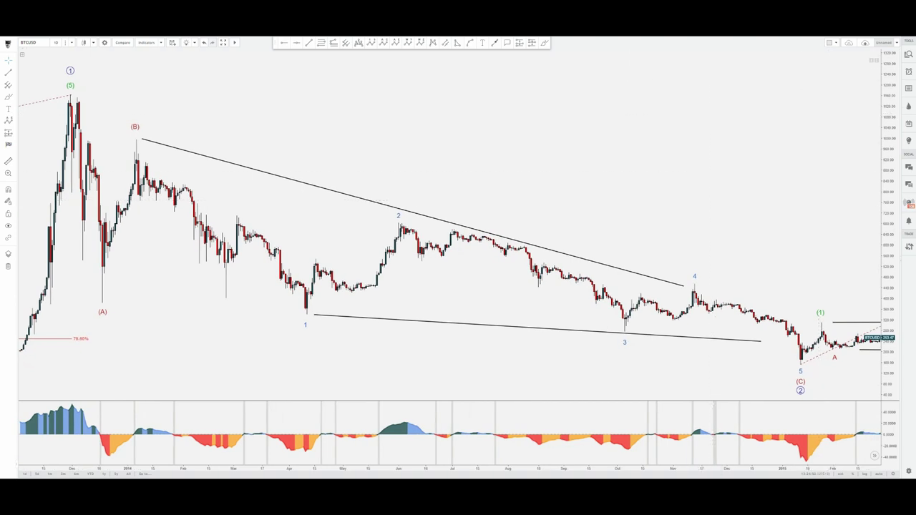
pyautogui.click(544, 44)
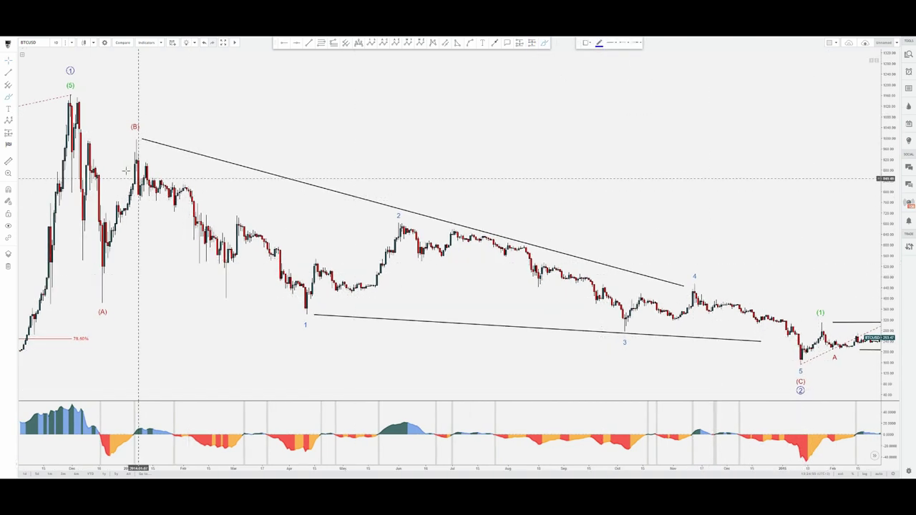
pyautogui.moveTo(136, 155)
pyautogui.mouseDown()
pyautogui.moveTo(284, 304)
pyautogui.moveTo(485, 243)
pyautogui.moveTo(693, 272)
pyautogui.moveTo(790, 357)
pyautogui.mouseUp()
pyautogui.press('Delete')
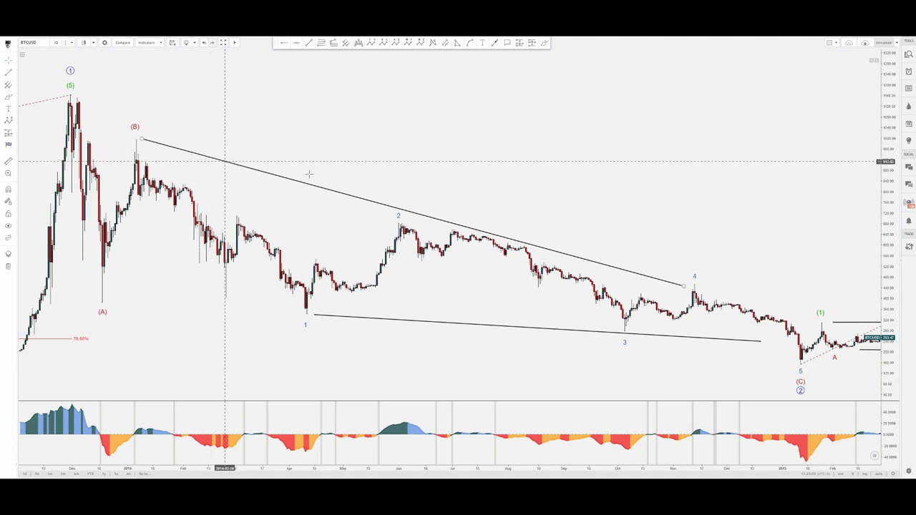
# - Circle the wave (1) and wave (2) labels and trace the A-B-C correction between them with the brush, and remove the strokes
pyautogui.rightClick(743, 209)
pyautogui.click(751, 164)
pyautogui.moveTo(794, 174); pyautogui.dragTo(324, 172)
pyautogui.doubleClick(890, 202)
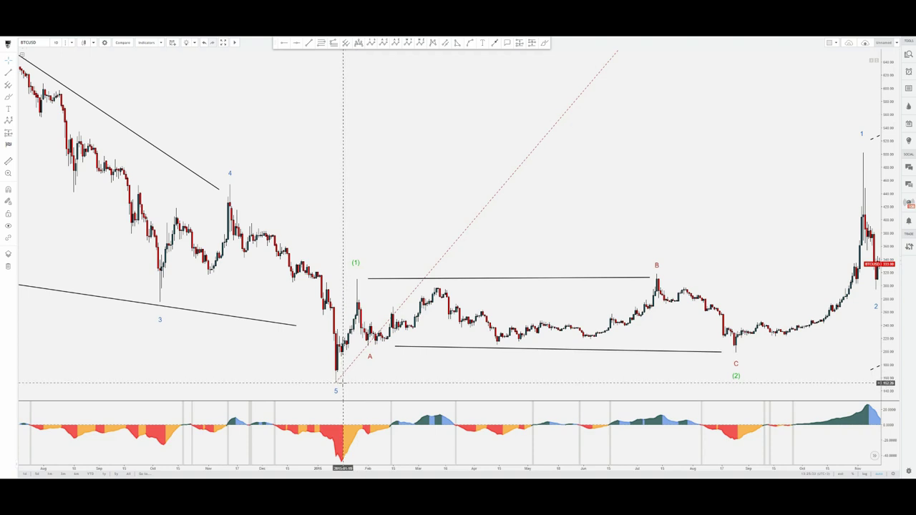
pyautogui.moveTo(415, 188); pyautogui.dragTo(249, 179)
pyautogui.click(544, 43)
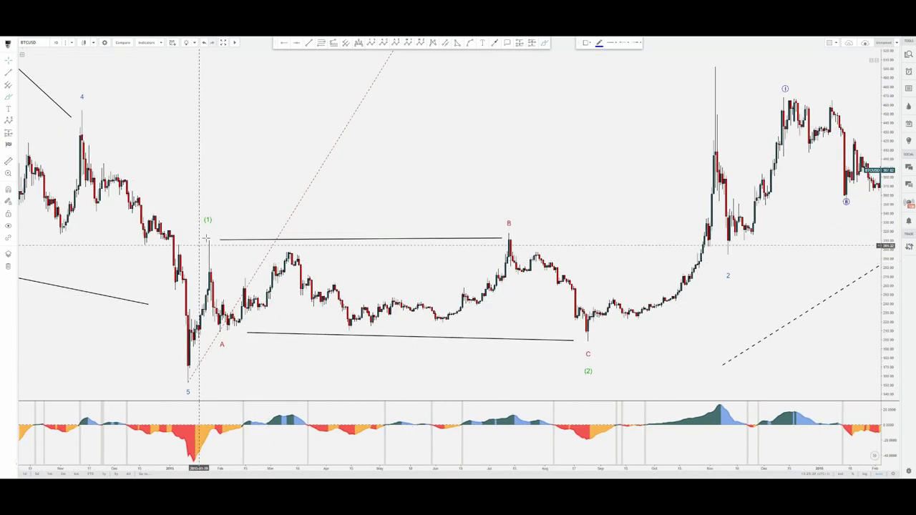
pyautogui.moveTo(207, 238)
pyautogui.mouseDown()
pyautogui.moveTo(214, 199)
pyautogui.moveTo(201, 214)
pyautogui.mouseUp()
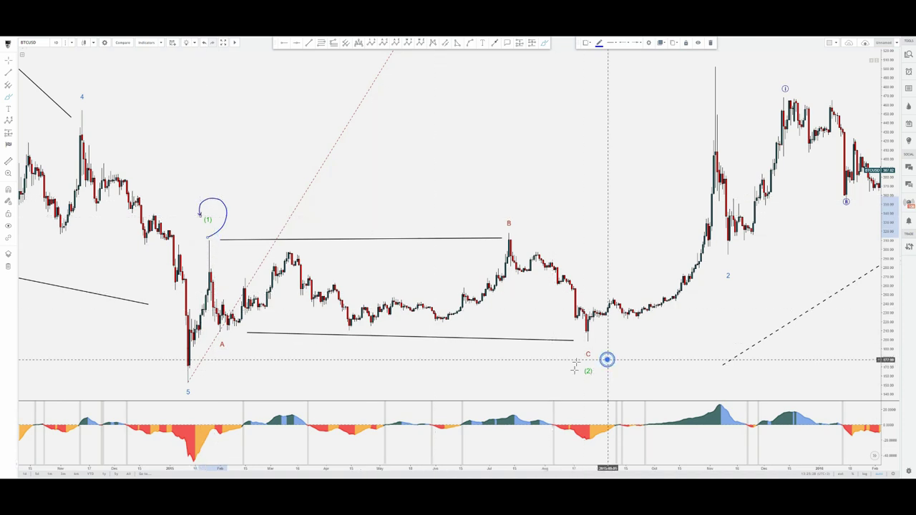
pyautogui.moveTo(608, 360); pyautogui.dragTo(601, 369)
pyautogui.moveTo(208, 261)
pyautogui.mouseDown()
pyautogui.moveTo(207, 254)
pyautogui.moveTo(220, 328)
pyautogui.moveTo(300, 259)
pyautogui.moveTo(415, 292)
pyautogui.moveTo(512, 242)
pyautogui.moveTo(546, 252)
pyautogui.moveTo(568, 315)
pyautogui.moveTo(595, 342)
pyautogui.mouseUp()
pyautogui.press('Delete')
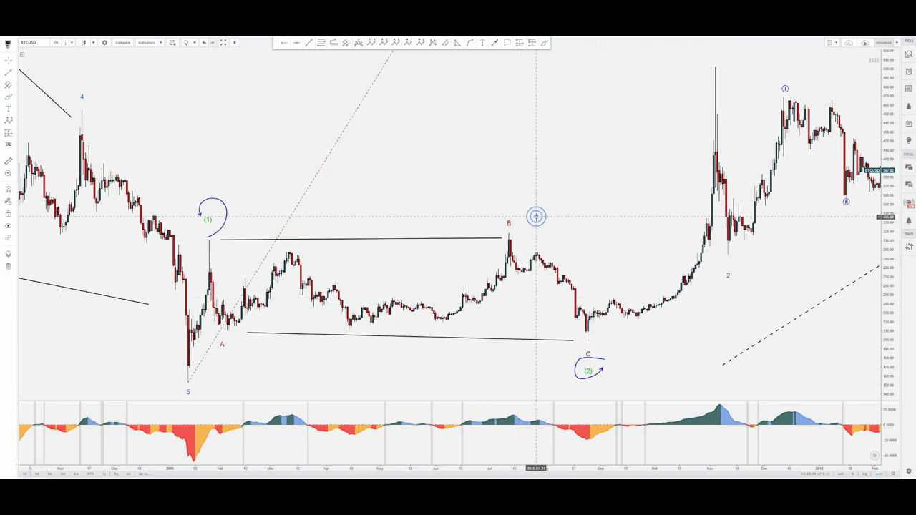
pyautogui.hotkey('ctrl', 'z')
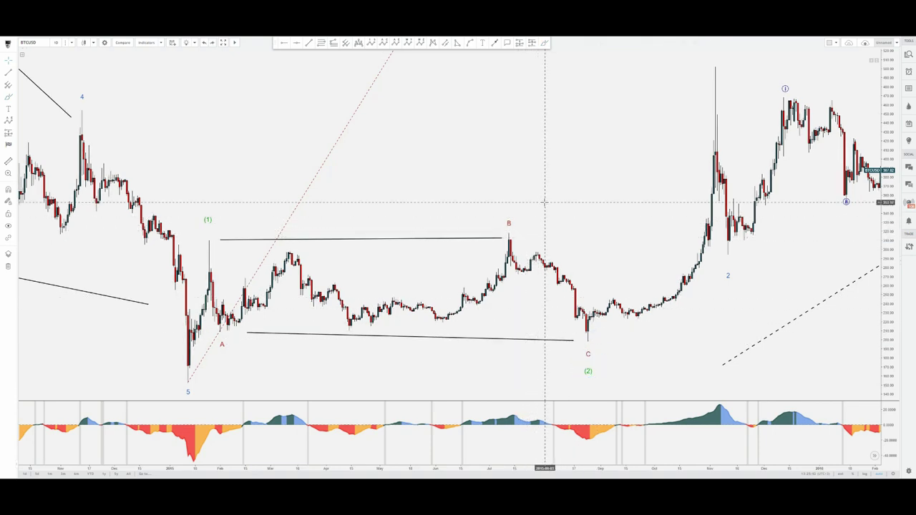
# - Examine the advance from wave (2) through the dashed channel with circled waves i to v, up to waves (3) and (4)
pyautogui.click(588, 371)
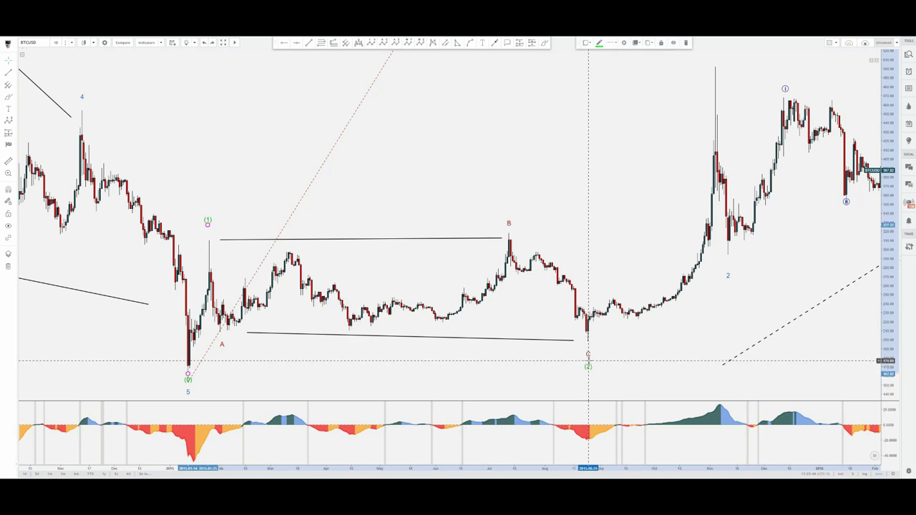
pyautogui.click(637, 236)
pyautogui.moveTo(652, 202); pyautogui.dragTo(470, 214)
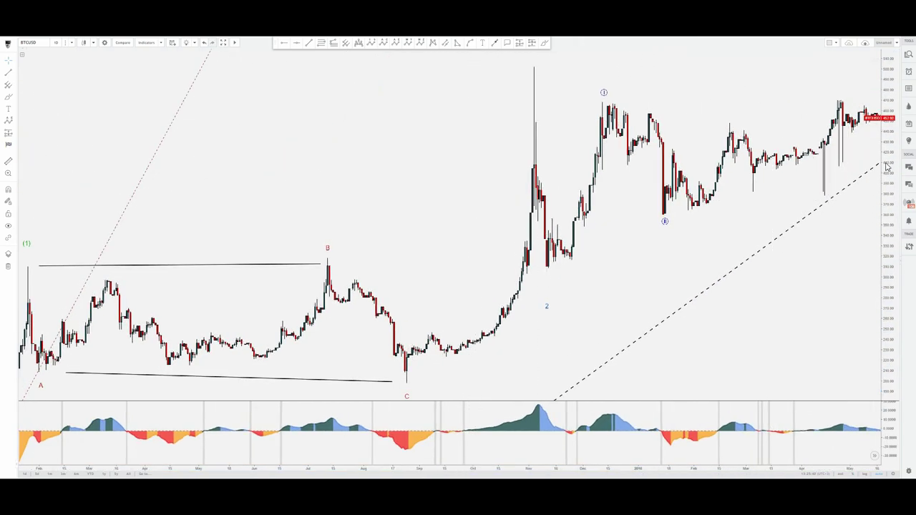
pyautogui.moveTo(885, 167); pyautogui.dragTo(885, 188)
pyautogui.moveTo(825, 292); pyautogui.dragTo(694, 321)
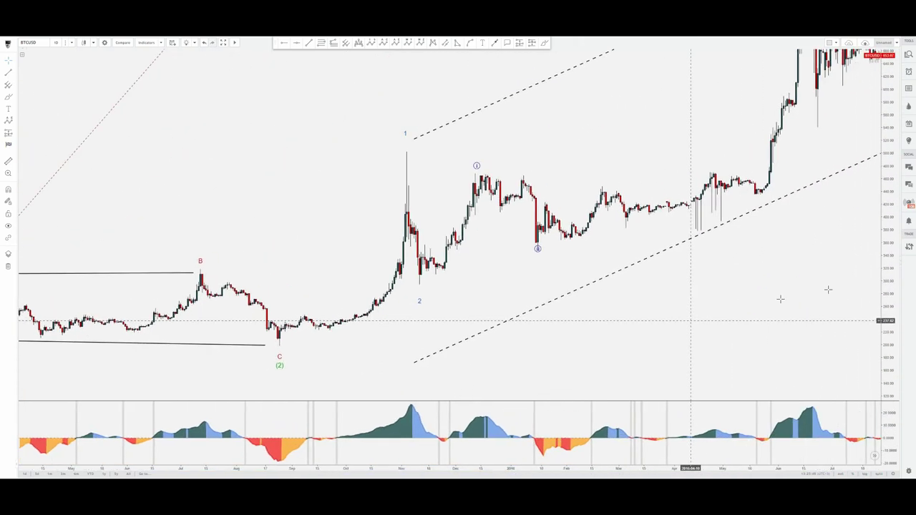
pyautogui.doubleClick(886, 252)
pyautogui.scroll(-2, 823, 279)
pyautogui.moveTo(830, 289); pyautogui.dragTo(646, 311)
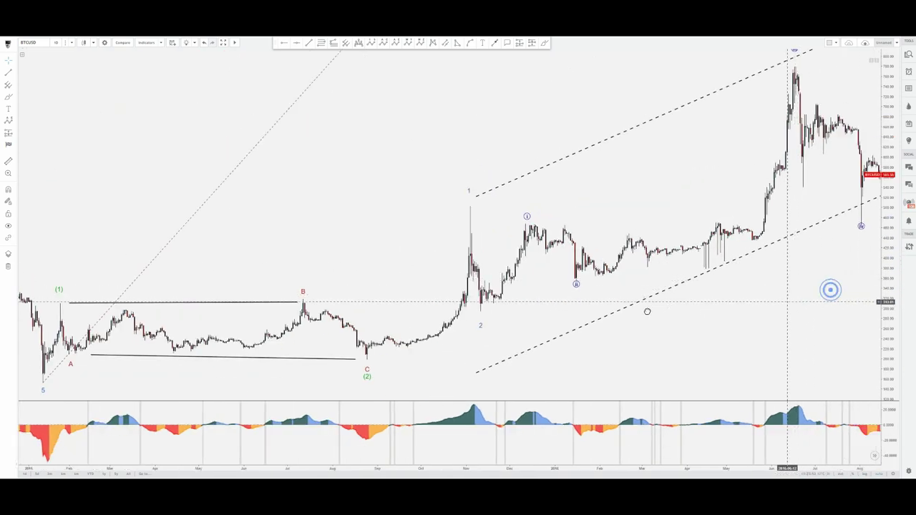
pyautogui.moveTo(787, 304); pyautogui.dragTo(401, 344)
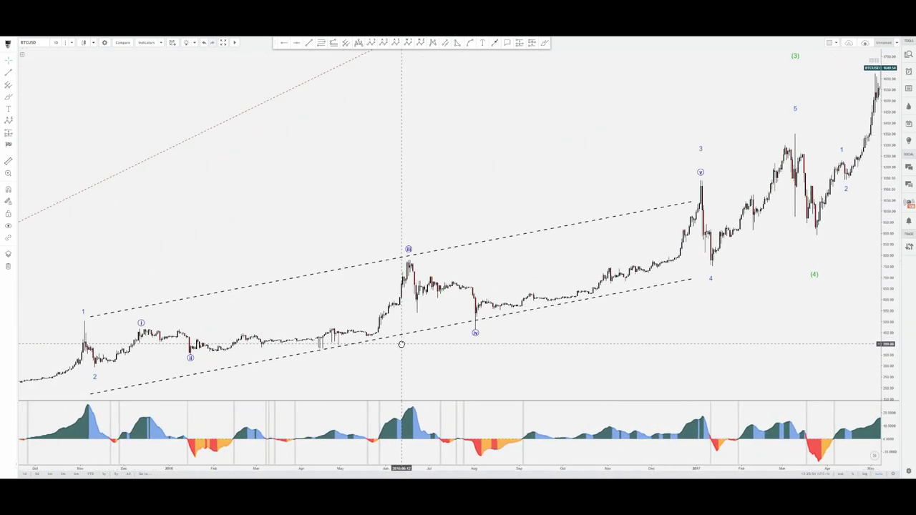
pyautogui.moveTo(885, 243); pyautogui.dragTo(887, 267)
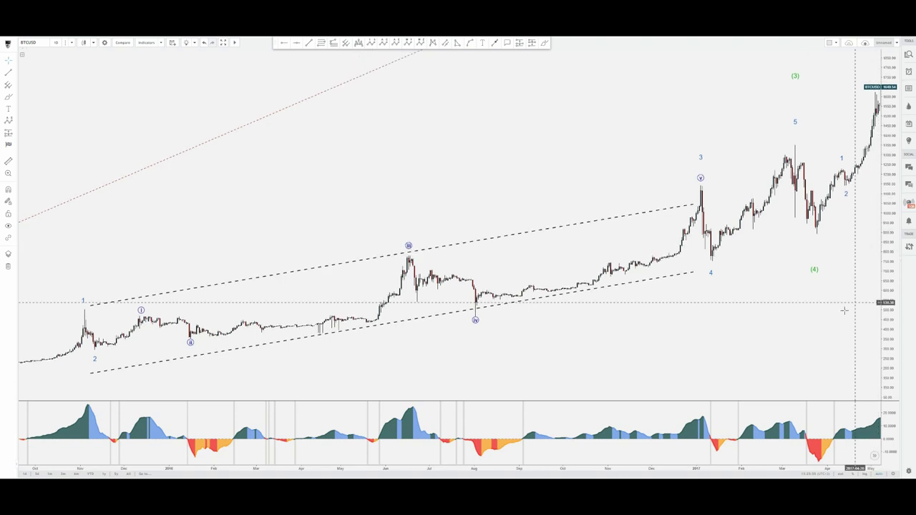
pyautogui.scroll(-2, 845, 310)
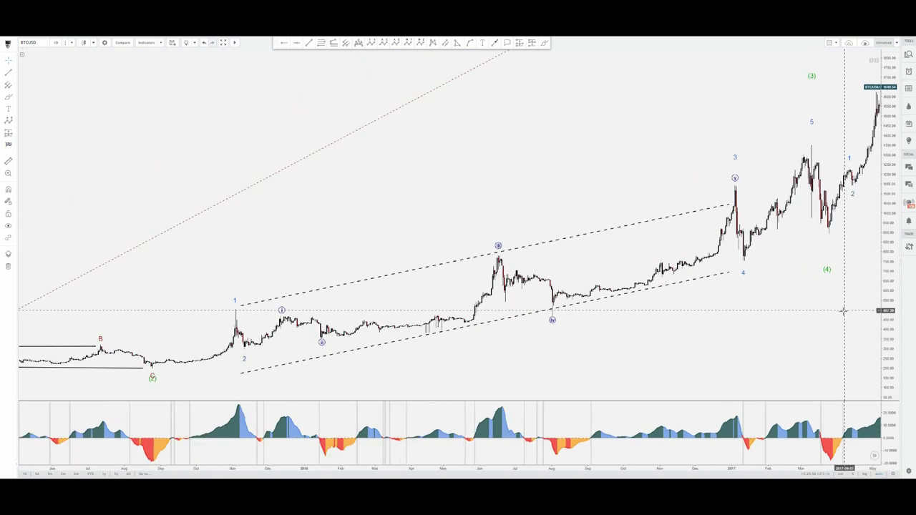
# - Brush a path from the wave (2) low over waves 1 and 2 and circled waves i to iv, and delete it
pyautogui.click(544, 42)
pyautogui.moveTo(149, 369)
pyautogui.mouseDown()
pyautogui.moveTo(214, 337)
pyautogui.moveTo(236, 310)
pyautogui.mouseUp()
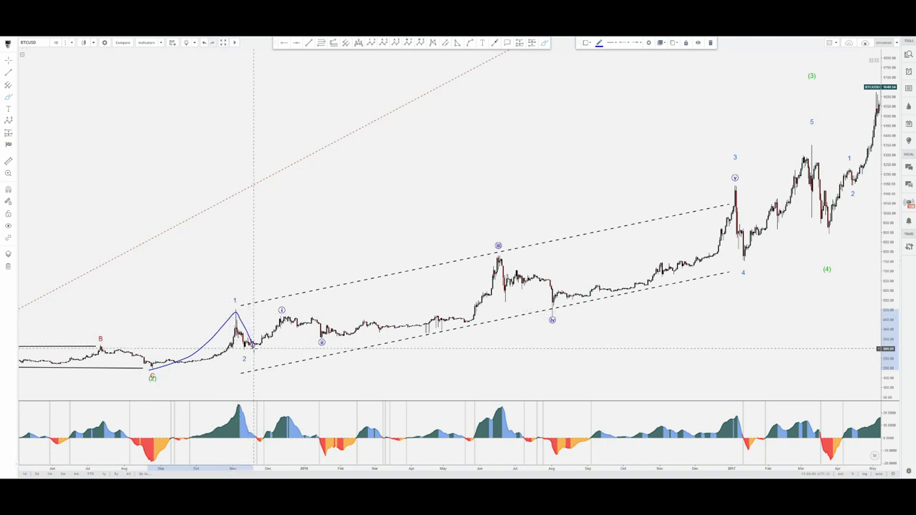
pyautogui.moveTo(259, 344)
pyautogui.mouseDown()
pyautogui.moveTo(305, 309)
pyautogui.moveTo(344, 337)
pyautogui.moveTo(487, 254)
pyautogui.moveTo(549, 310)
pyautogui.mouseUp()
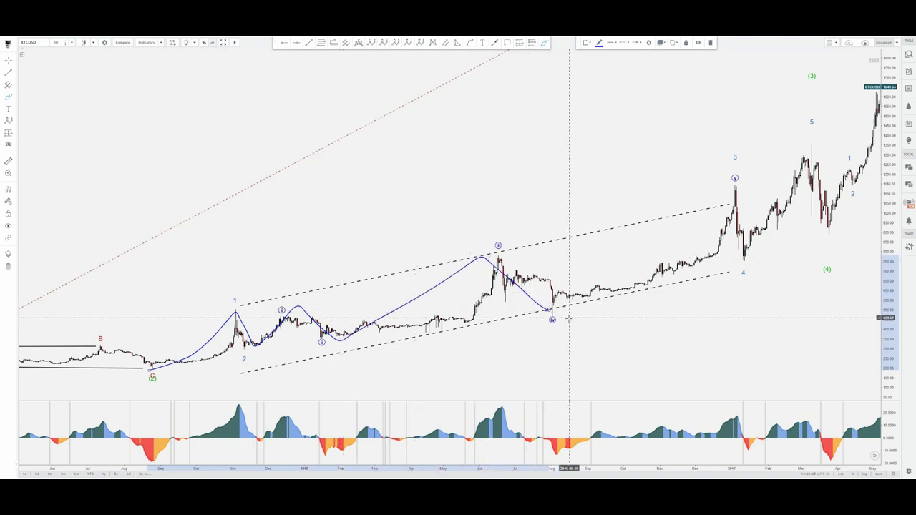
pyautogui.click(534, 303)
pyautogui.press('Delete')
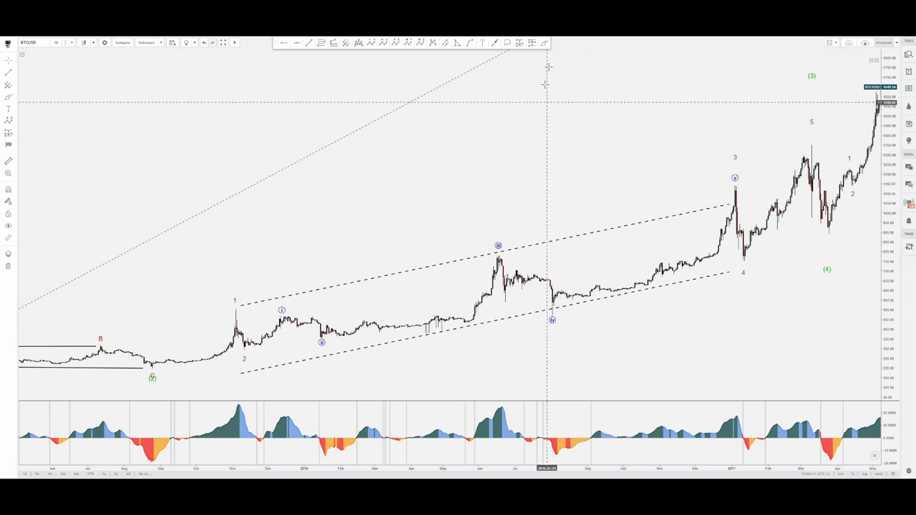
# - Brush a mark at the circled wave iv low and a path from there up to circled wave v, deleting the strokes
pyautogui.click(545, 43)
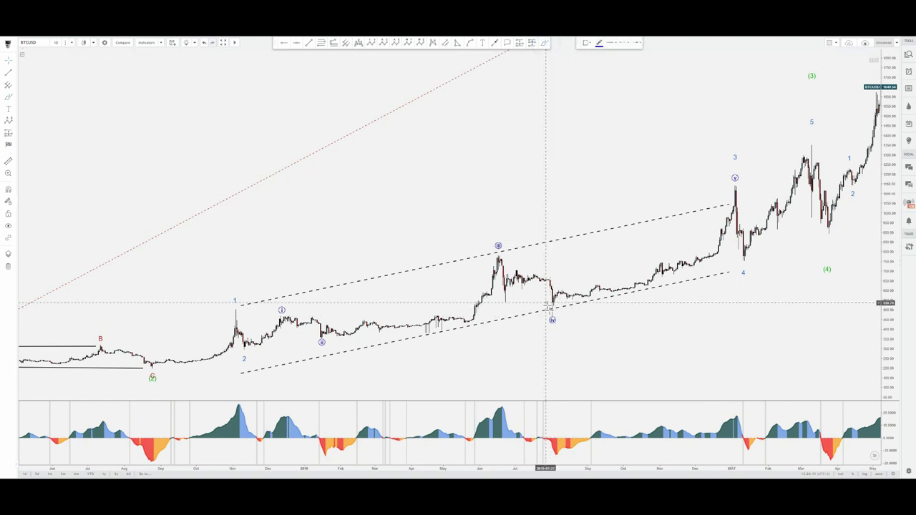
pyautogui.moveTo(546, 307); pyautogui.dragTo(554, 319)
pyautogui.press('Delete')
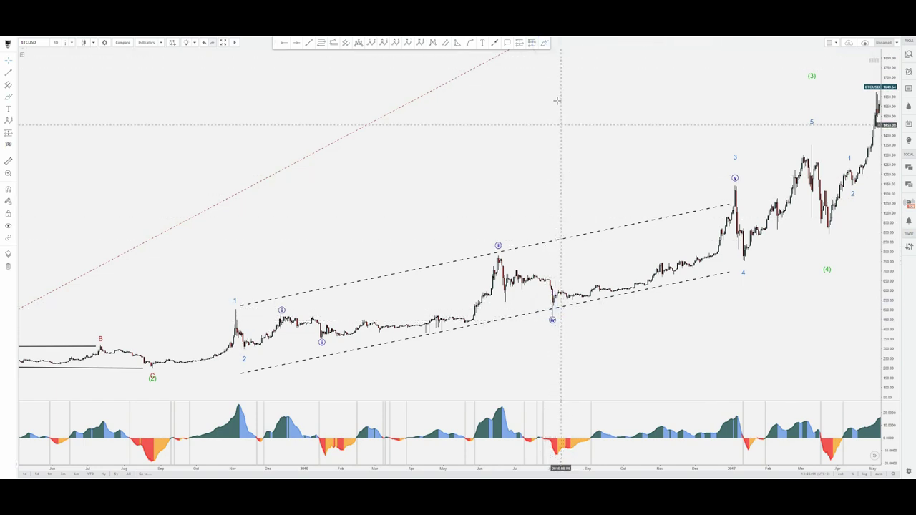
pyautogui.click(546, 43)
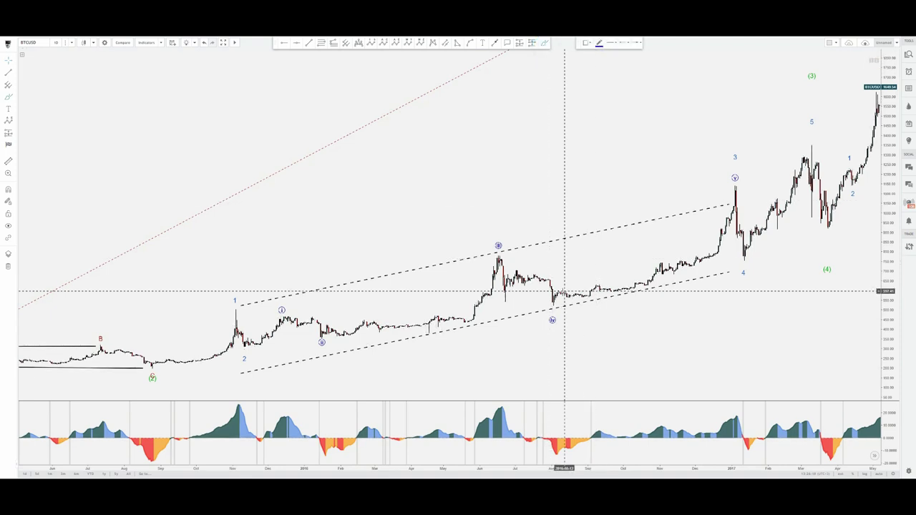
pyautogui.moveTo(559, 306)
pyautogui.mouseDown()
pyautogui.moveTo(774, 174)
pyautogui.moveTo(738, 179)
pyautogui.mouseUp()
pyautogui.press('Delete')
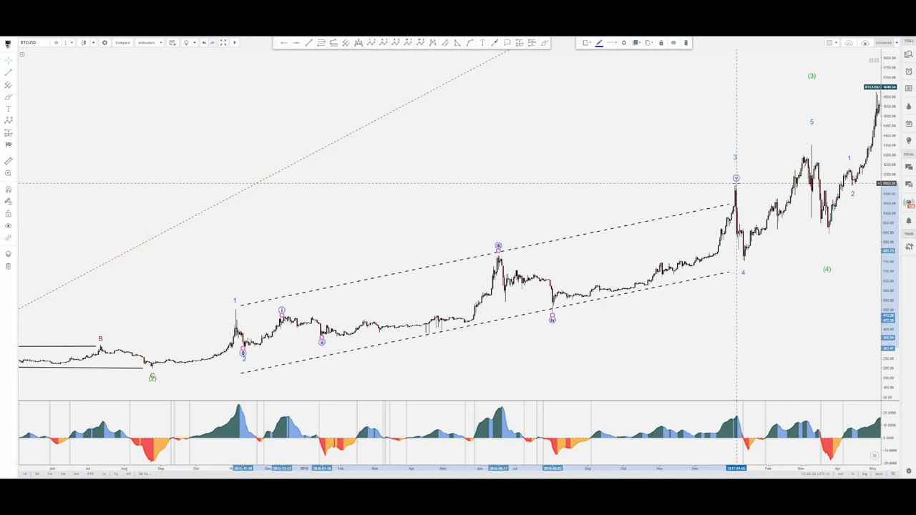
pyautogui.click(710, 160)
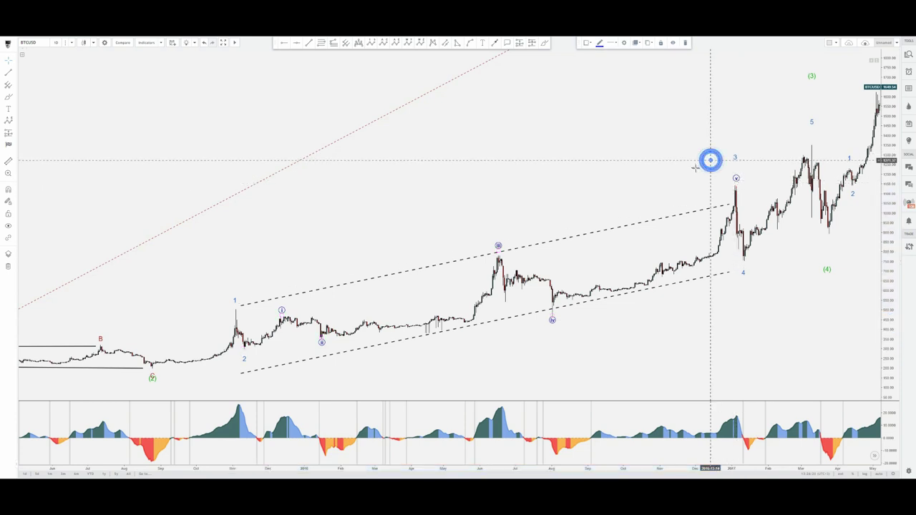
# - Brush the rise from wave 4 to wave 5, a loop around the wave (3) label, and the decline towards wave (4)
pyautogui.moveTo(710, 159)
pyautogui.mouseDown()
pyautogui.moveTo(444, 161)
pyautogui.moveTo(423, 176)
pyautogui.mouseUp()
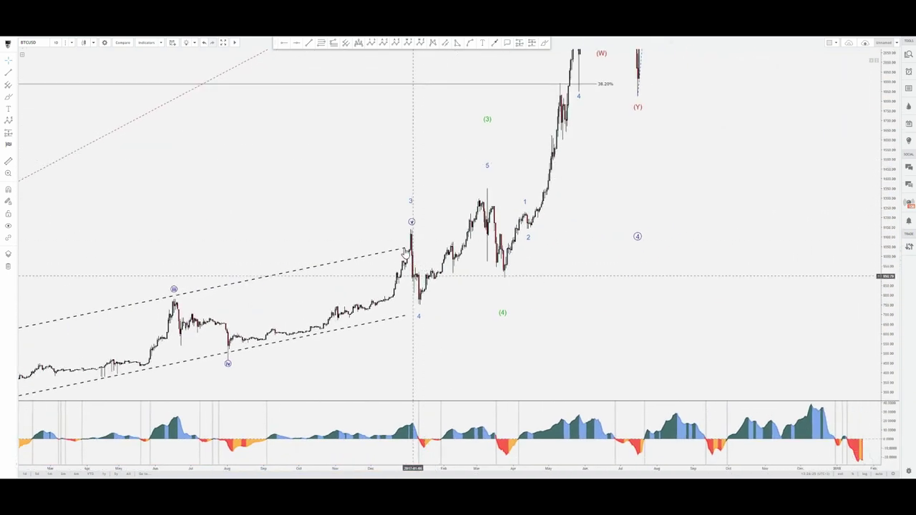
pyautogui.click(420, 314)
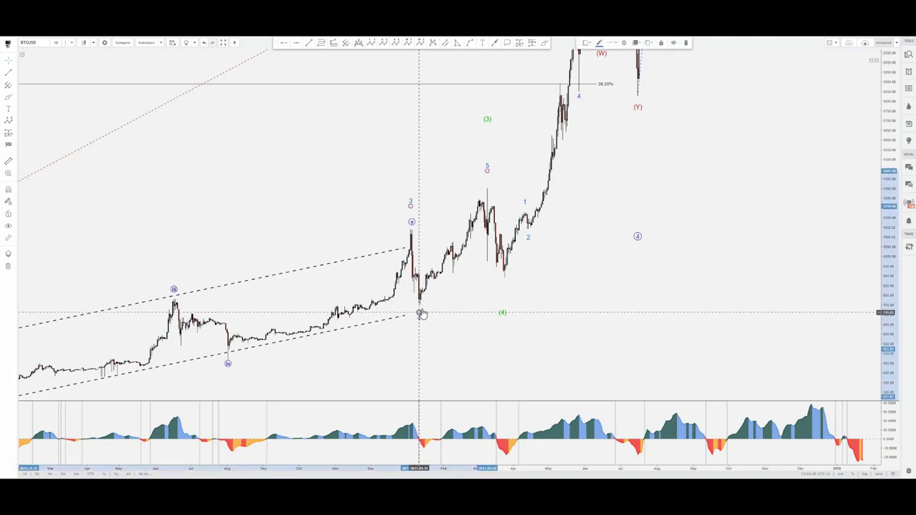
pyautogui.click(504, 175)
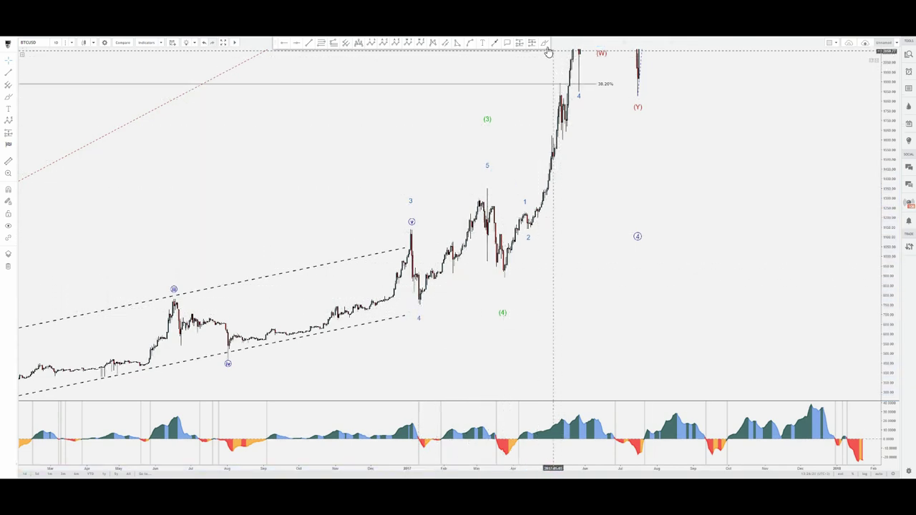
pyautogui.moveTo(430, 296)
pyautogui.mouseDown()
pyautogui.moveTo(476, 188)
pyautogui.moveTo(479, 151)
pyautogui.moveTo(481, 166)
pyautogui.mouseUp()
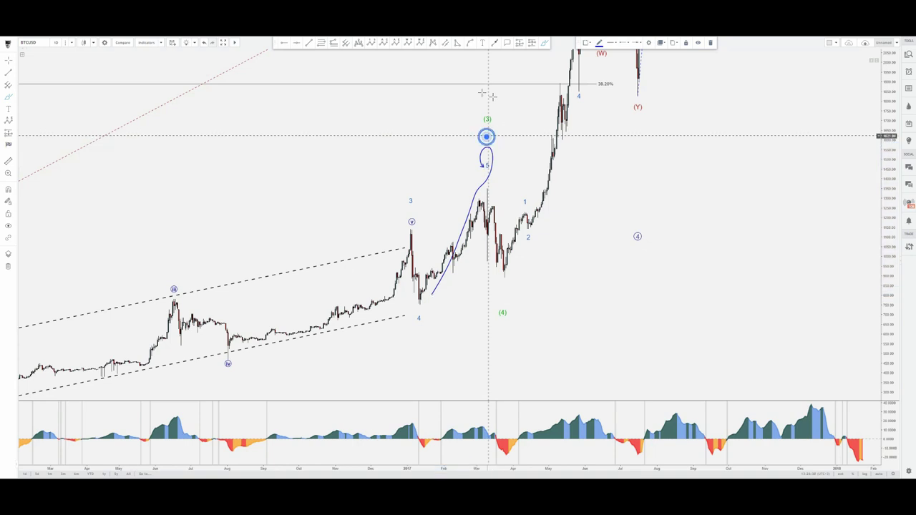
pyautogui.moveTo(491, 134); pyautogui.dragTo(477, 120)
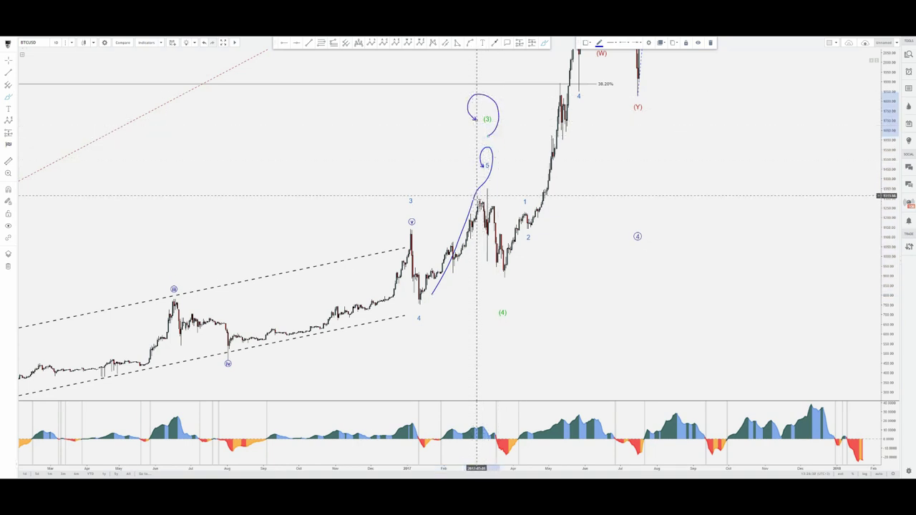
pyautogui.moveTo(480, 197); pyautogui.dragTo(515, 290)
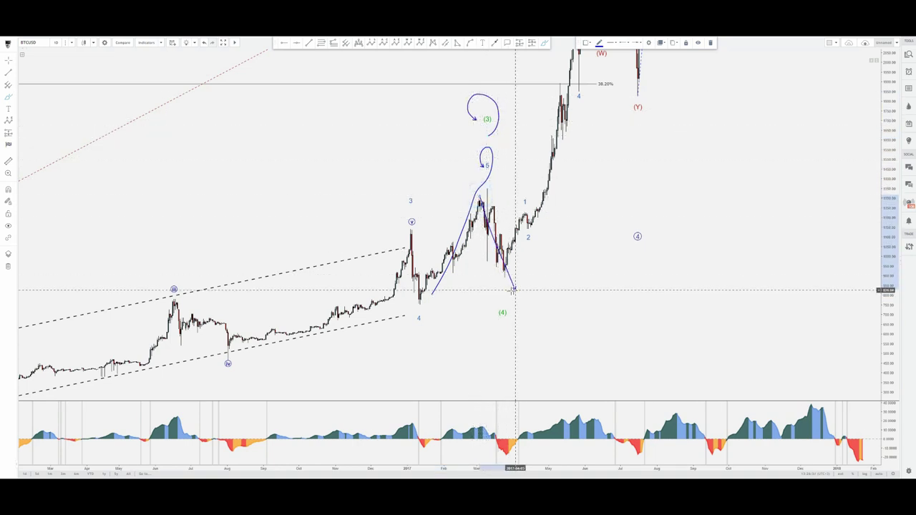
# - Brush a horizontal line across the wave 4 low, and undo it together with the decline stroke towards wave (4)
pyautogui.moveTo(372, 289); pyautogui.dragTo(452, 290)
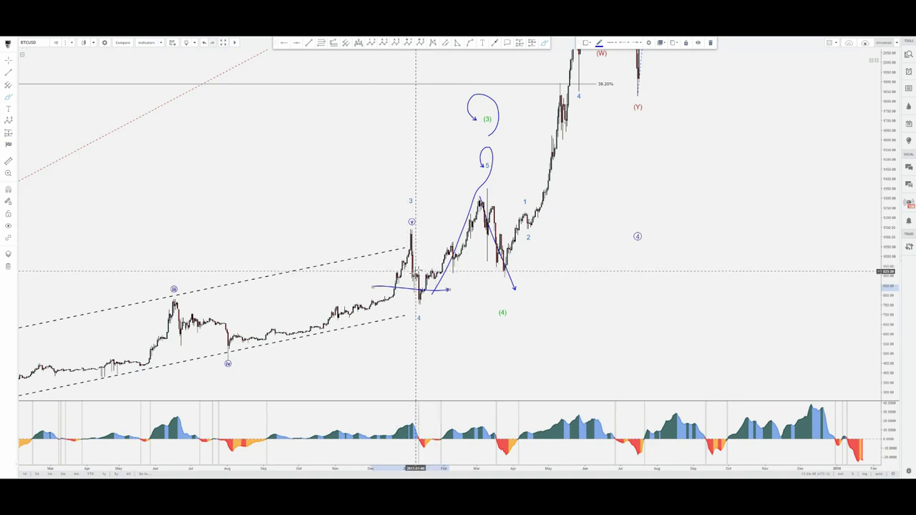
pyautogui.hotkey('ctrl', 'z')
pyautogui.hotkey('ctrl', 'z')
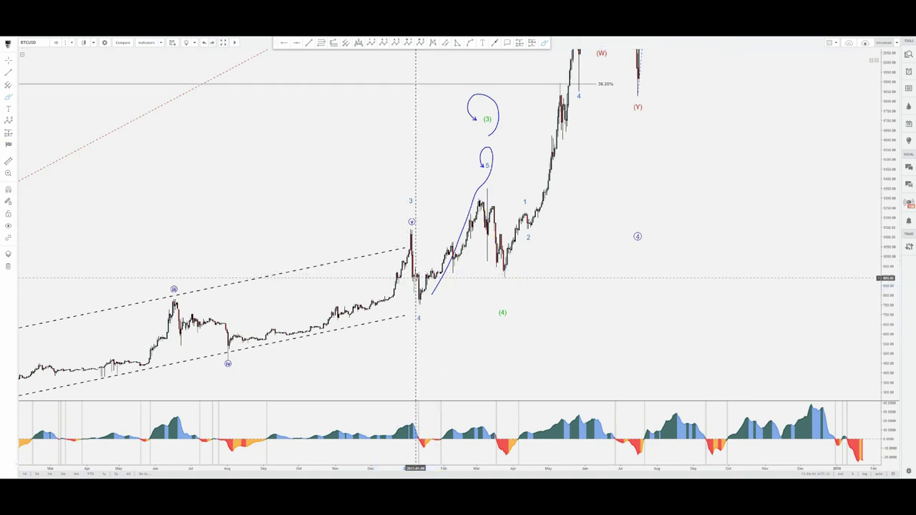
# - Mark the circled wave 3 label and trace the advance from the wave (4) low to the wave 4 low with the brush, and delete the strokes
pyautogui.moveTo(549, 275); pyautogui.dragTo(581, 257)
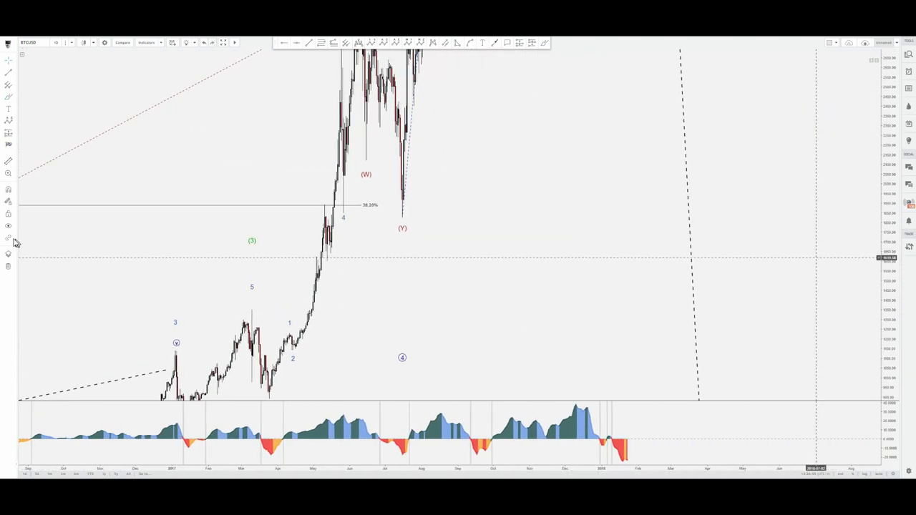
pyautogui.doubleClick(890, 229)
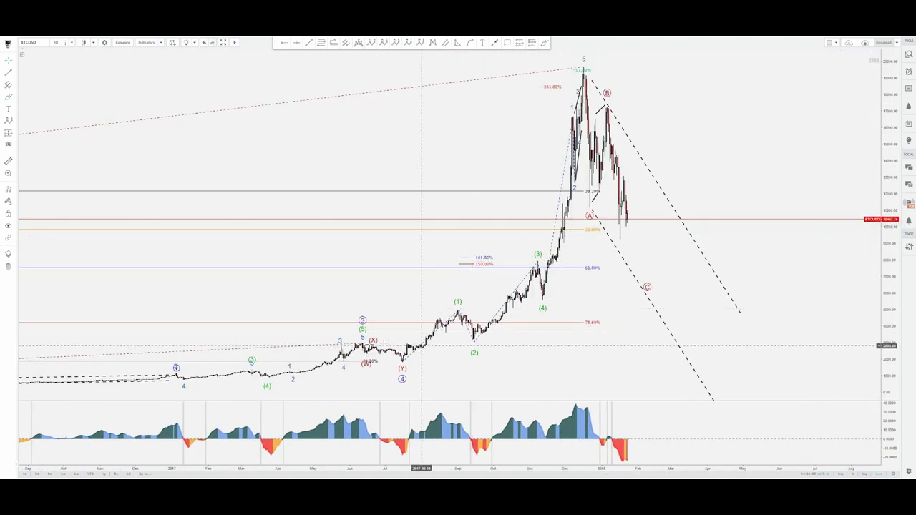
pyautogui.moveTo(252, 303); pyautogui.dragTo(583, 256)
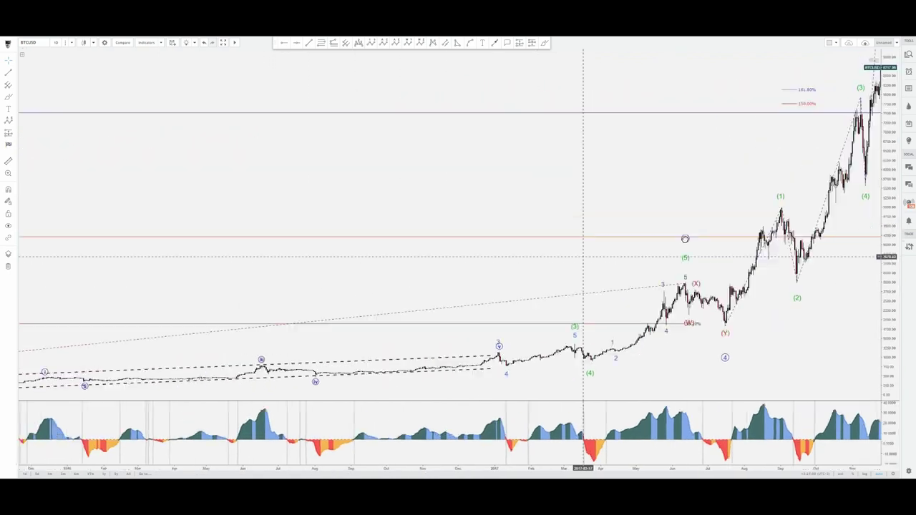
pyautogui.scroll(5, 583, 256)
pyautogui.moveTo(752, 275); pyautogui.dragTo(552, 323)
pyautogui.click(546, 43)
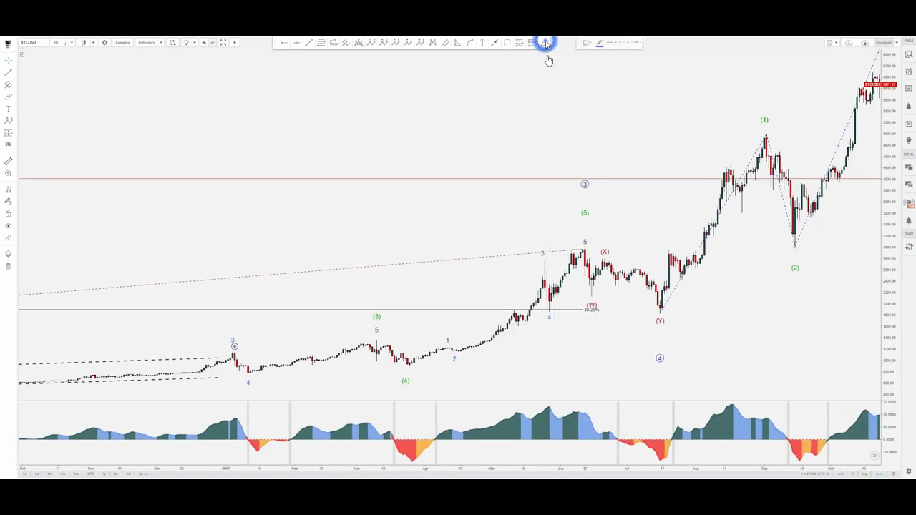
pyautogui.moveTo(590, 171)
pyautogui.mouseDown()
pyautogui.moveTo(565, 187)
pyautogui.moveTo(578, 197)
pyautogui.mouseUp()
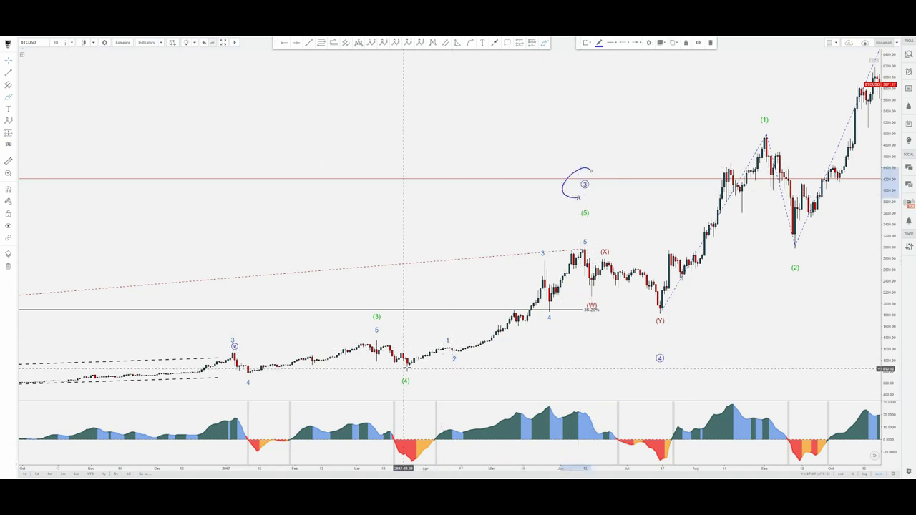
pyautogui.moveTo(410, 363)
pyautogui.mouseDown()
pyautogui.moveTo(452, 351)
pyautogui.moveTo(528, 269)
pyautogui.moveTo(547, 300)
pyautogui.mouseUp()
pyautogui.press('Delete')
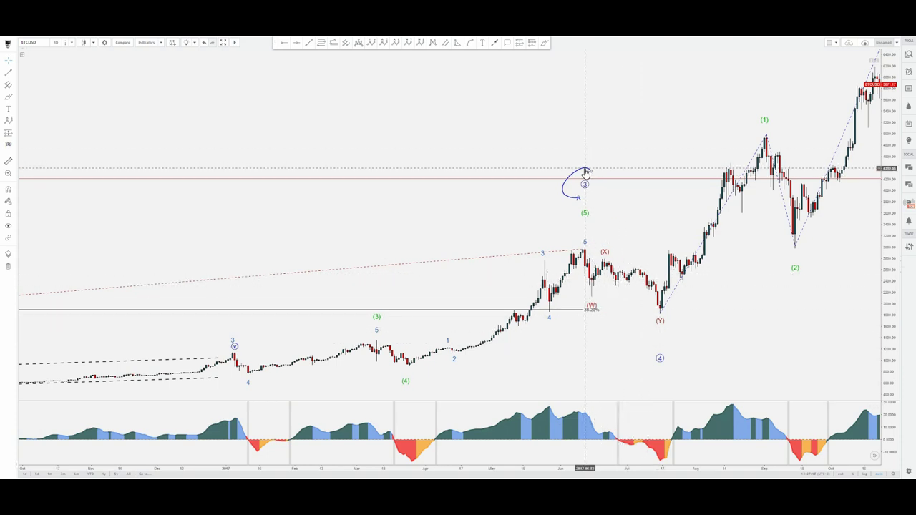
# - Examine the price action from circled wave 3 through circled wave 4 and up through waves (1) to (4)
pyautogui.moveTo(629, 143); pyautogui.dragTo(464, 126)
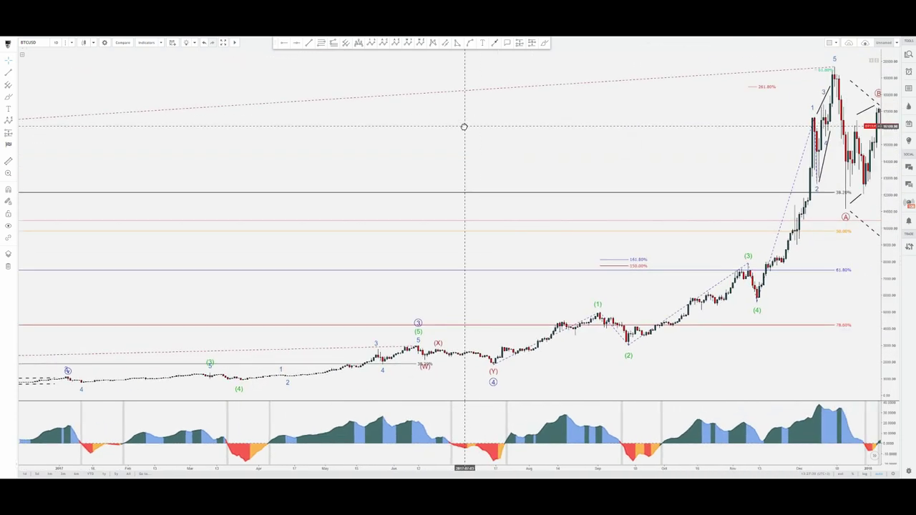
pyautogui.moveTo(890, 369); pyautogui.dragTo(884, 272)
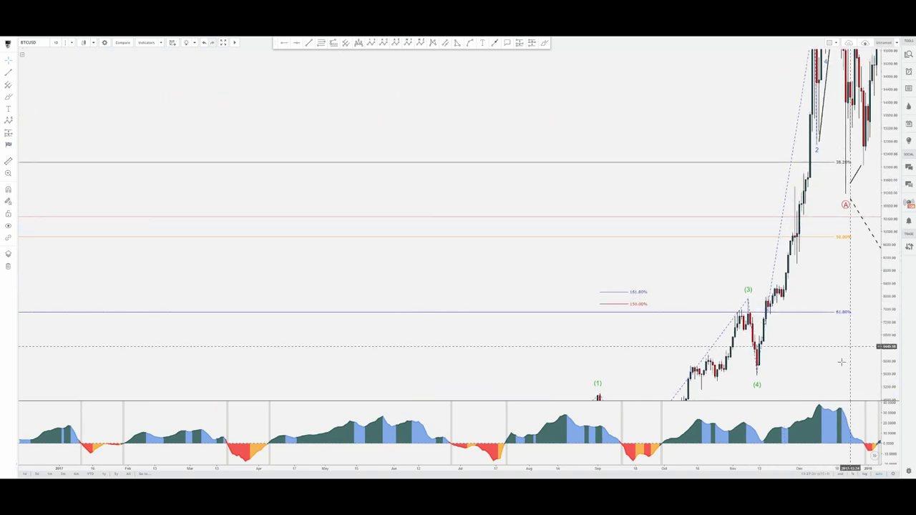
pyautogui.moveTo(840, 366); pyautogui.dragTo(734, 139)
pyautogui.scroll(2, 628, 311)
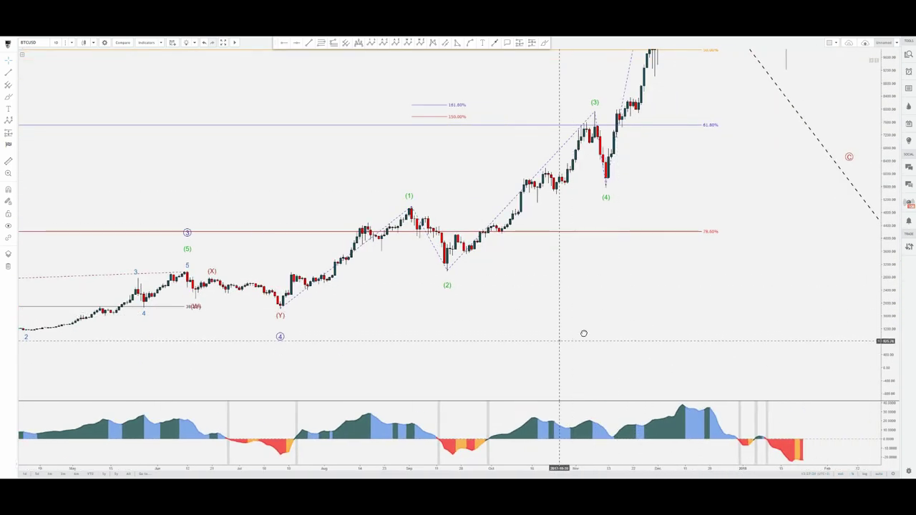
pyautogui.moveTo(561, 340); pyautogui.dragTo(689, 321)
pyautogui.click(544, 44)
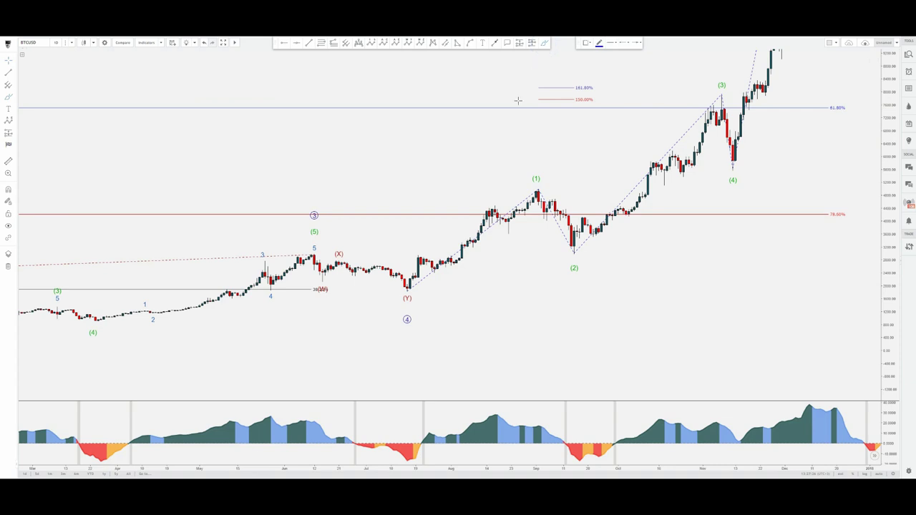
pyautogui.doubleClick(885, 340)
pyautogui.moveTo(888, 386); pyautogui.dragTo(883, 299)
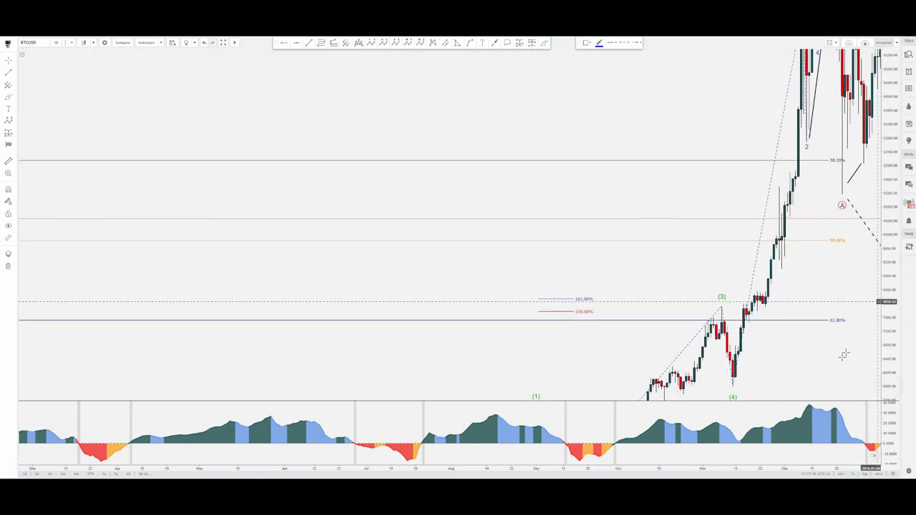
pyautogui.moveTo(828, 364); pyautogui.dragTo(709, 146)
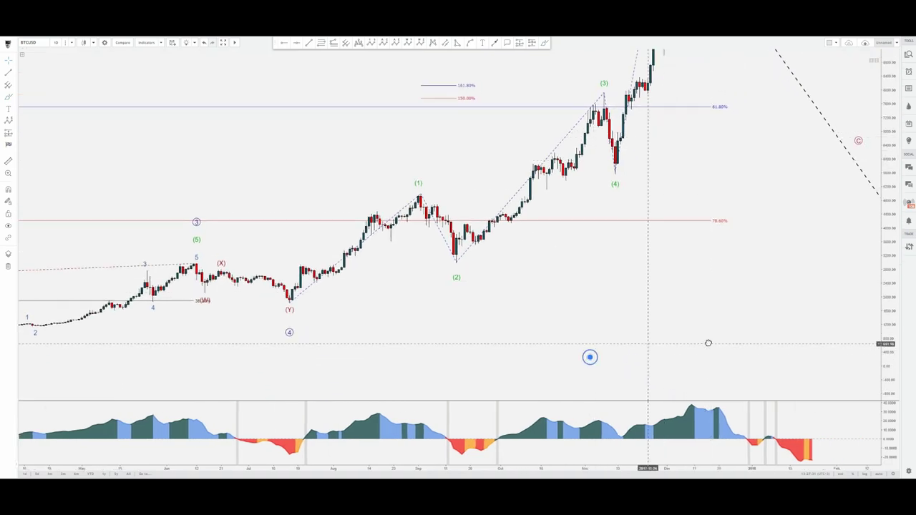
pyautogui.moveTo(589, 355); pyautogui.dragTo(651, 355)
pyautogui.doubleClick(885, 335)
# - Brush the correction from wave 5 through (W) and (X) towards (Y), outlining its small rising channel, and remove the strokes
pyautogui.moveTo(678, 383); pyautogui.dragTo(823, 259)
pyautogui.moveTo(428, 248)
pyautogui.mouseDown()
pyautogui.moveTo(525, 192)
pyautogui.moveTo(608, 164)
pyautogui.moveTo(641, 164)
pyautogui.mouseUp()
pyautogui.click(544, 42)
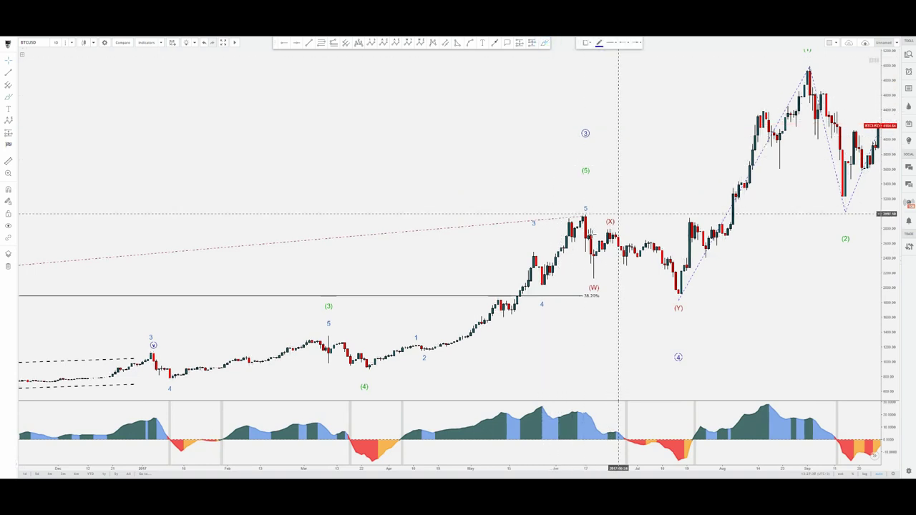
pyautogui.moveTo(583, 213); pyautogui.dragTo(594, 277)
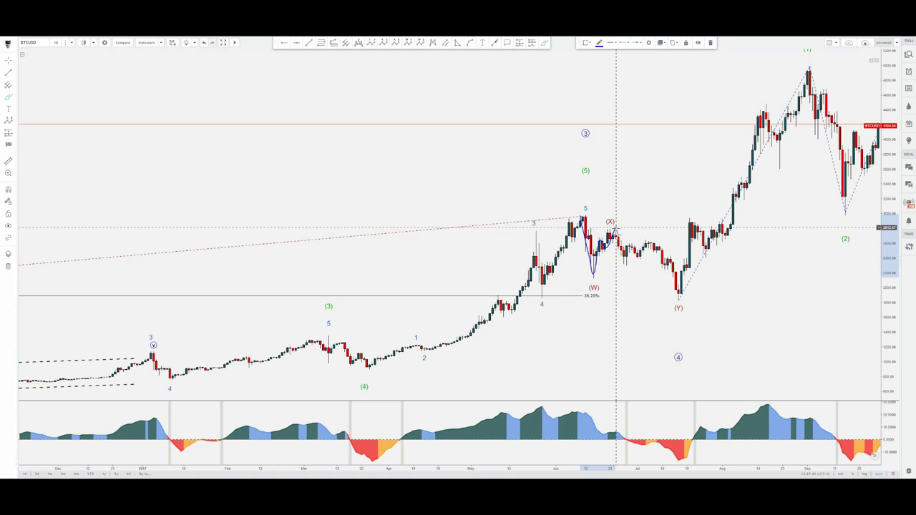
pyautogui.moveTo(627, 262)
pyautogui.mouseDown()
pyautogui.moveTo(648, 239)
pyautogui.moveTo(664, 251)
pyautogui.mouseUp()
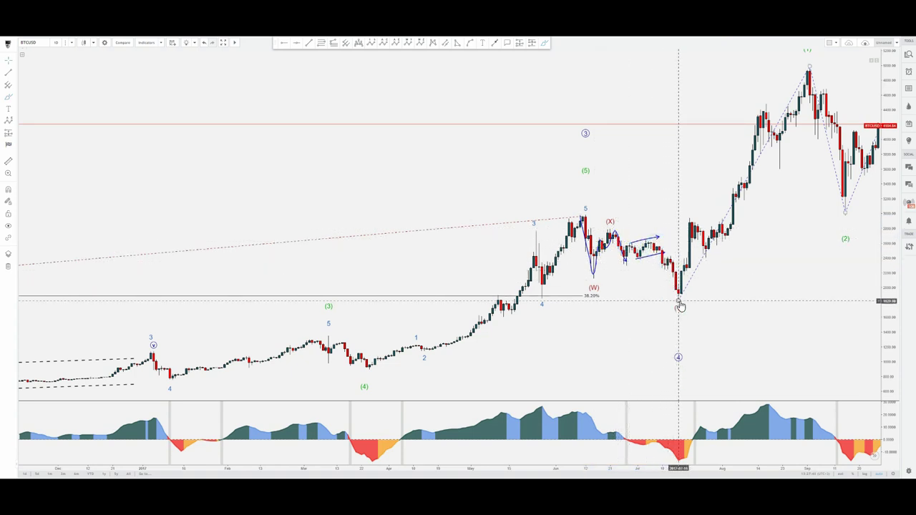
pyautogui.press('Escape')
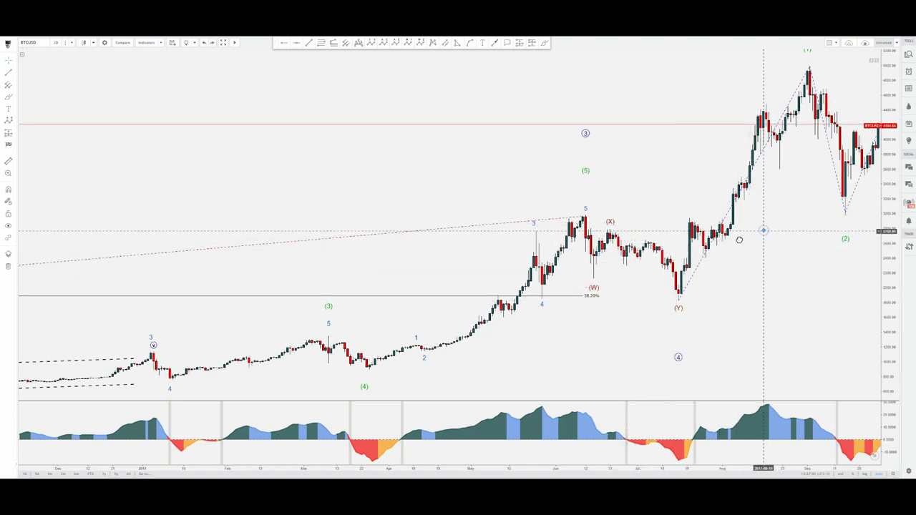
# - Examine the whole advance from circled wave 4 through waves (1) to (5) and the circled A-B-C decline channel
pyautogui.moveTo(766, 261); pyautogui.dragTo(523, 270)
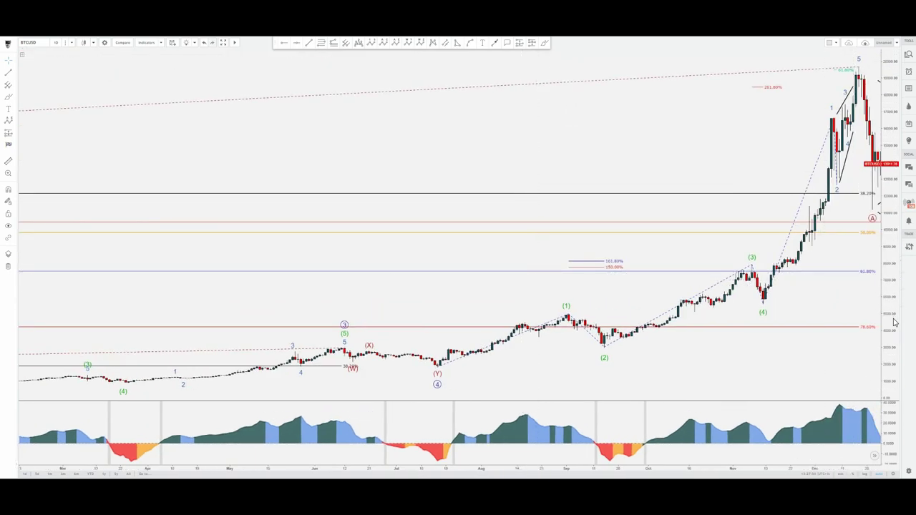
pyautogui.moveTo(894, 323)
pyautogui.mouseDown()
pyautogui.moveTo(888, 290)
pyautogui.moveTo(888, 307)
pyautogui.mouseUp()
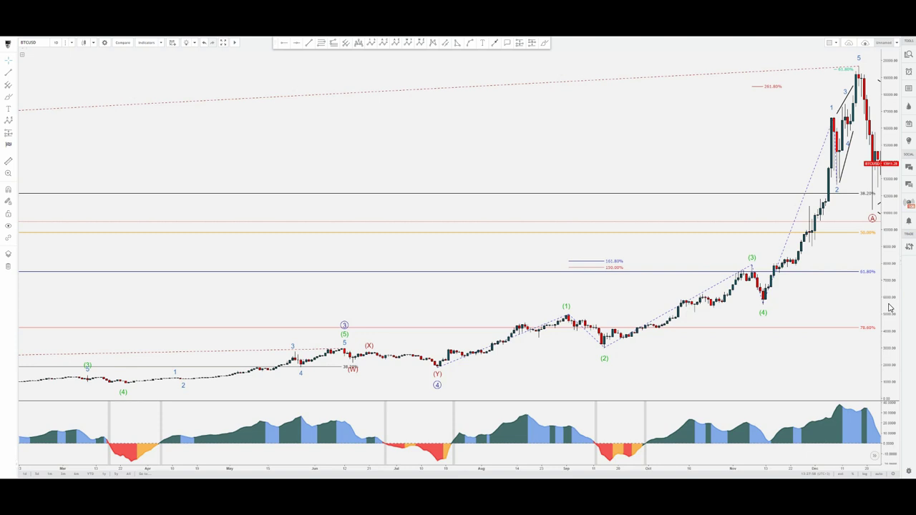
pyautogui.scroll(-5, 823, 316)
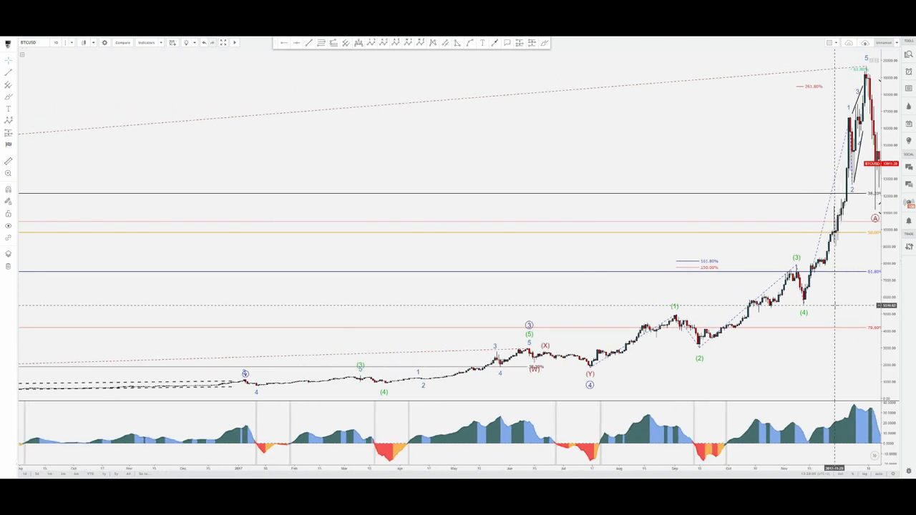
pyautogui.scroll(-2, 805, 317)
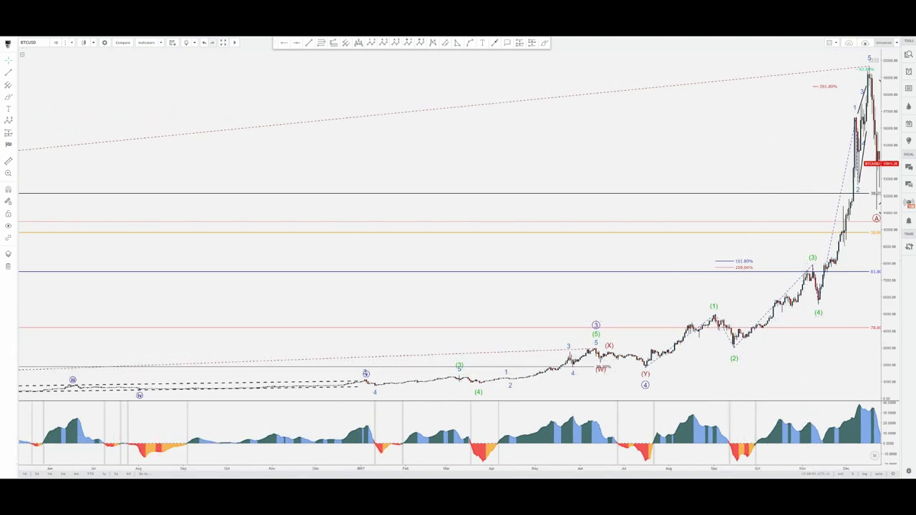
pyautogui.moveTo(593, 137); pyautogui.dragTo(417, 164)
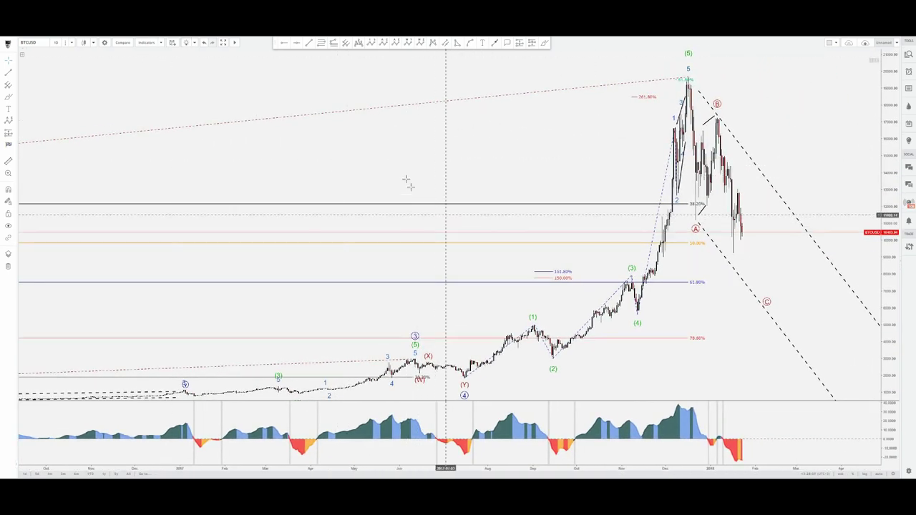
pyautogui.moveTo(387, 174); pyautogui.dragTo(503, 158)
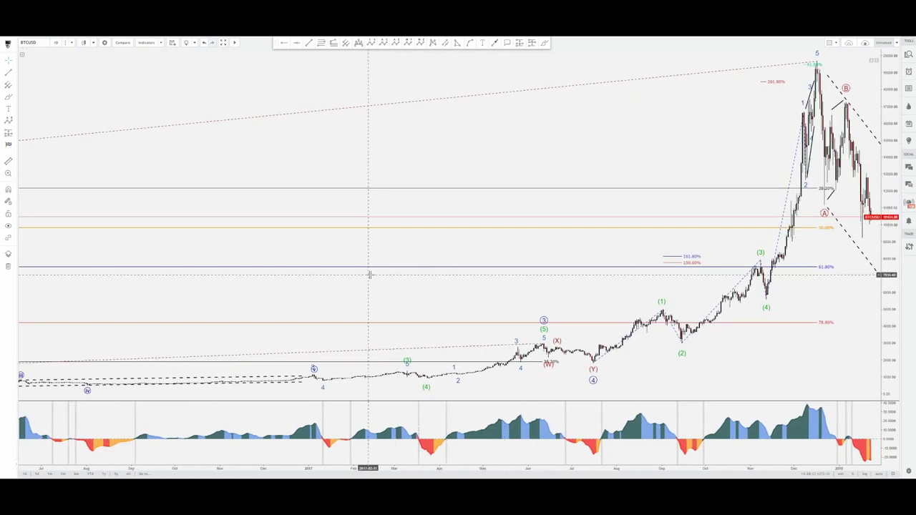
# - Brush an arrow along the decline from circled wave 1 down to circled wave 2 in the early price history
pyautogui.moveTo(348, 296); pyautogui.dragTo(875, 238)
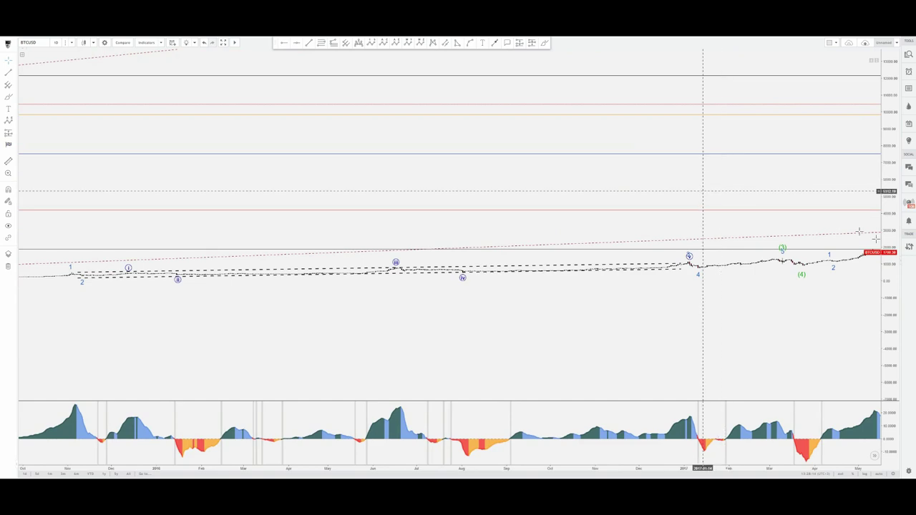
pyautogui.doubleClick(892, 285)
pyautogui.moveTo(434, 373); pyautogui.dragTo(724, 289)
pyautogui.scroll(-10, 724, 290)
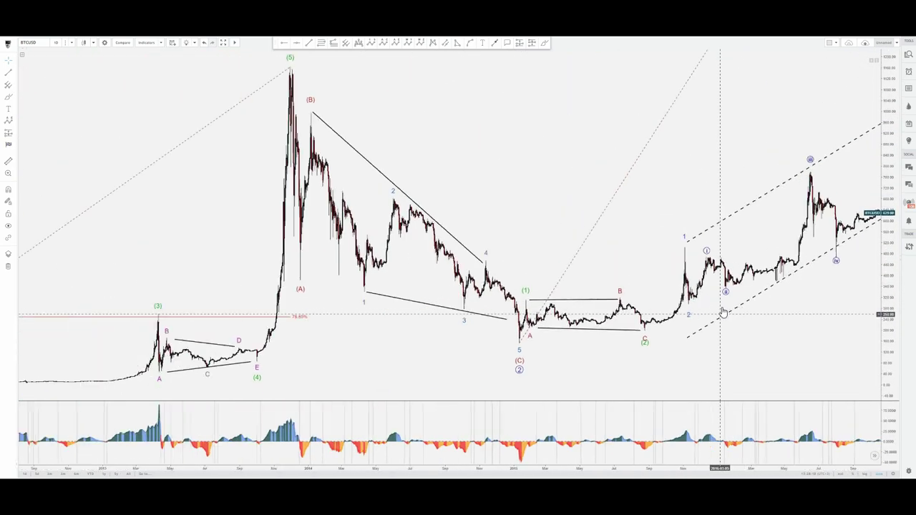
pyautogui.scroll(-3, 712, 301)
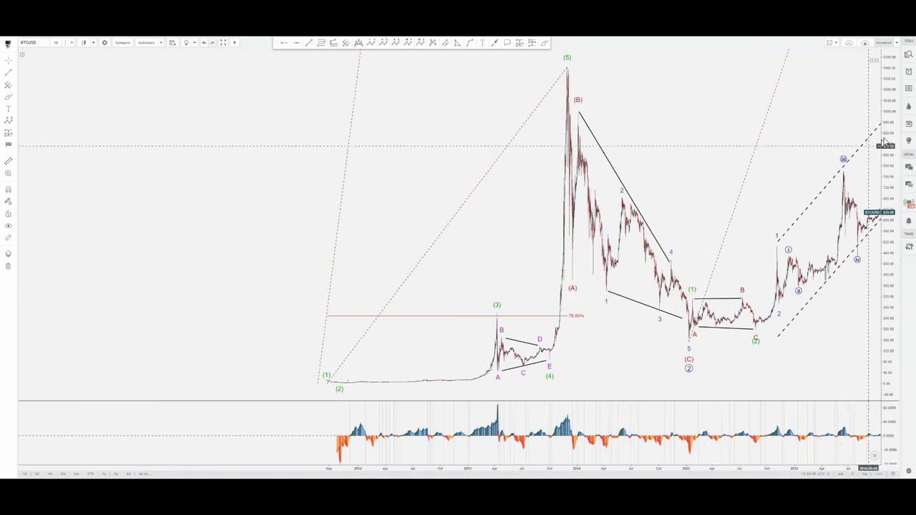
pyautogui.moveTo(893, 162); pyautogui.dragTo(890, 209)
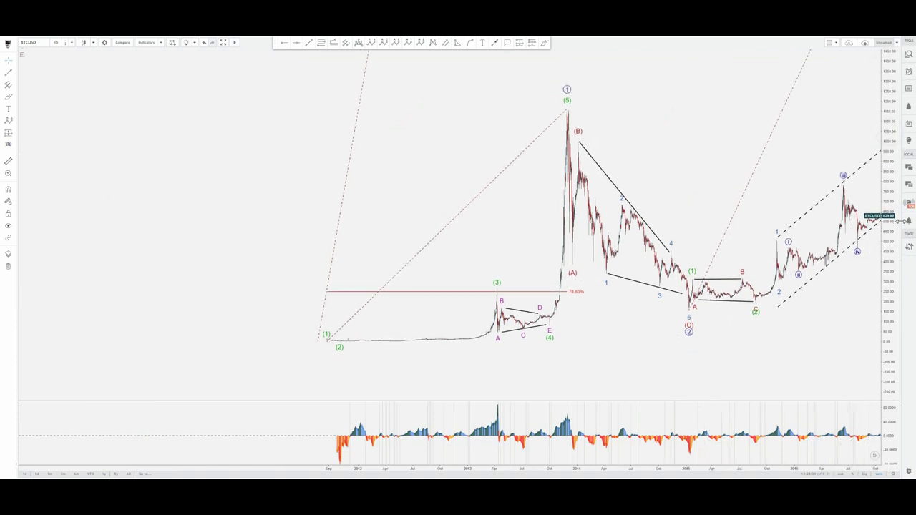
pyautogui.click(544, 43)
pyautogui.click(575, 116)
pyautogui.click(683, 313)
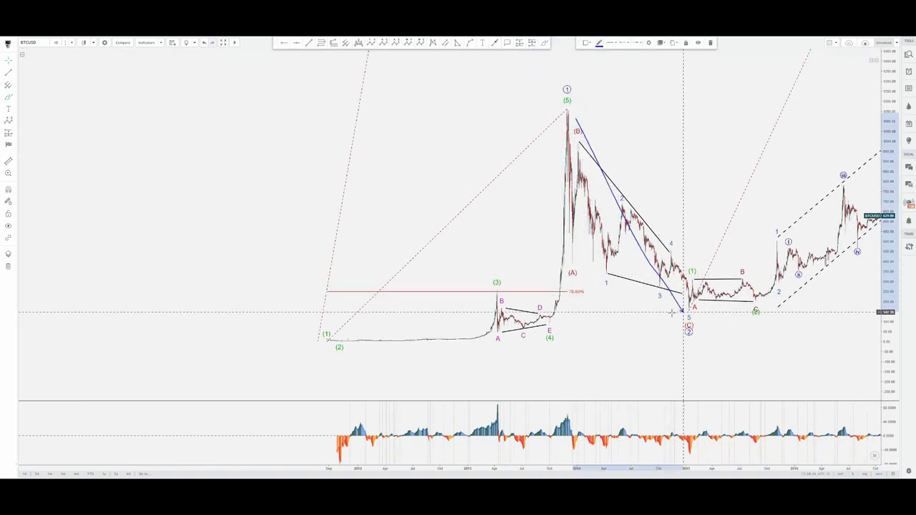
# - Circle the 78.60% retracement level, brush arrows along it, and trace the path from wave (3) through (4) and (5) to circled wave 2
pyautogui.moveTo(587, 309); pyautogui.dragTo(539, 287)
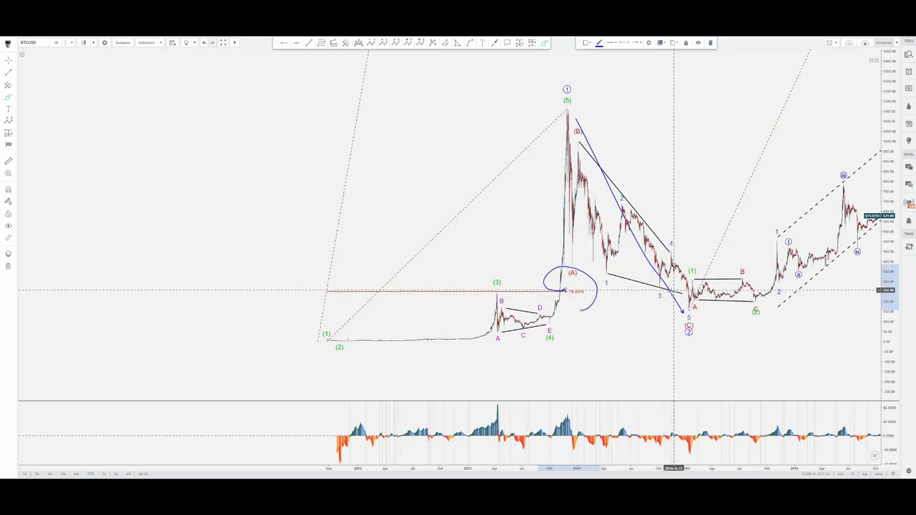
pyautogui.moveTo(634, 291); pyautogui.dragTo(726, 287)
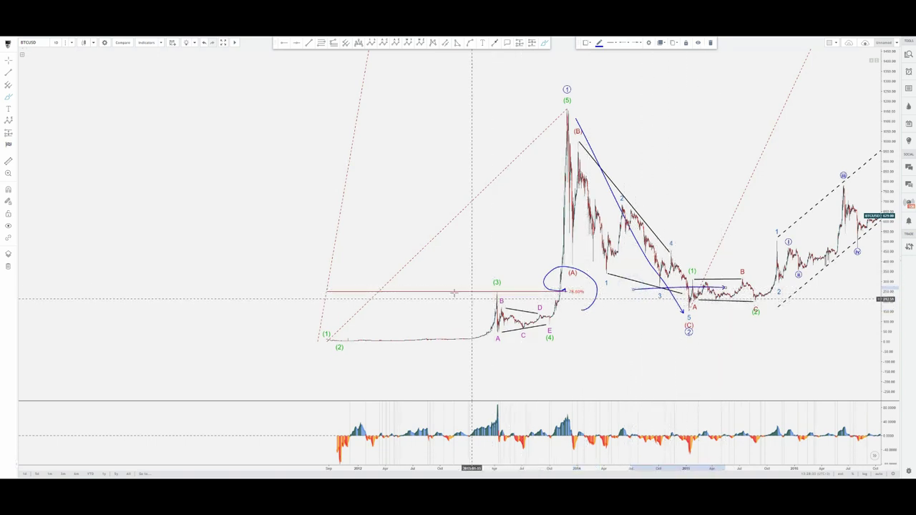
pyautogui.moveTo(453, 292); pyautogui.dragTo(561, 297)
pyautogui.moveTo(435, 344)
pyautogui.mouseDown()
pyautogui.moveTo(462, 327)
pyautogui.moveTo(535, 330)
pyautogui.moveTo(570, 135)
pyautogui.moveTo(689, 320)
pyautogui.mouseUp()
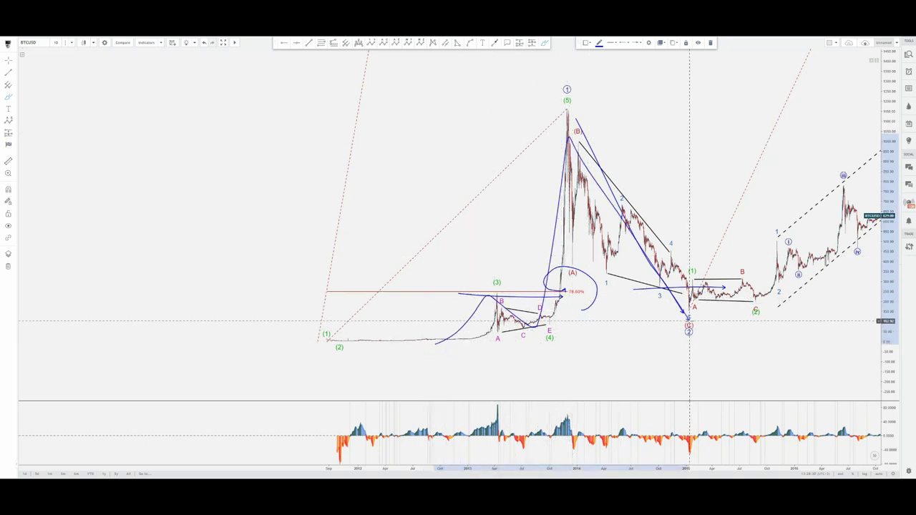
# - Remove all the temporary brush strokes around circled waves 1 and 2
pyautogui.press('Escape')
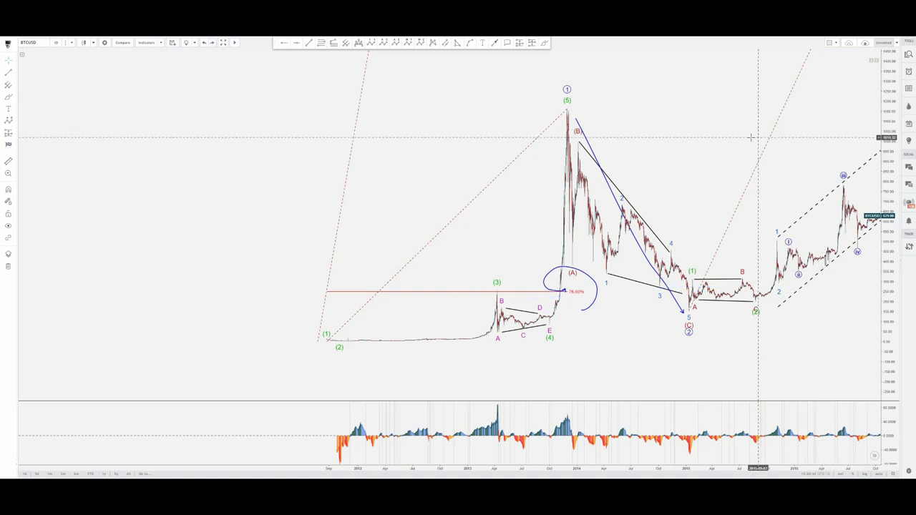
pyautogui.hotkey('ctrl', 'z')
pyautogui.hotkey('ctrl', 'z')
pyautogui.hotkey('ctrl', 'z')
pyautogui.click(711, 93)
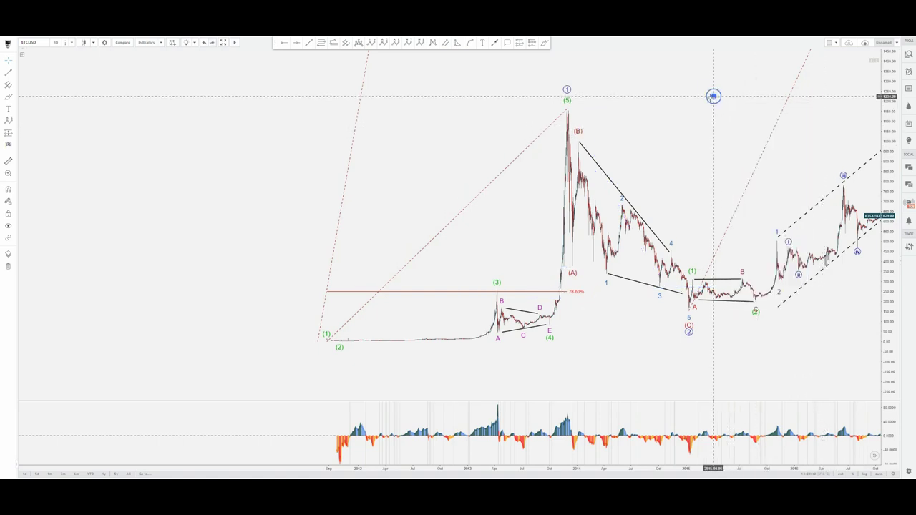
# - Loop a brush stroke around the circled wave 3 label and another around the 38.20% retracement level below it
pyautogui.moveTo(720, 94); pyautogui.dragTo(281, 175)
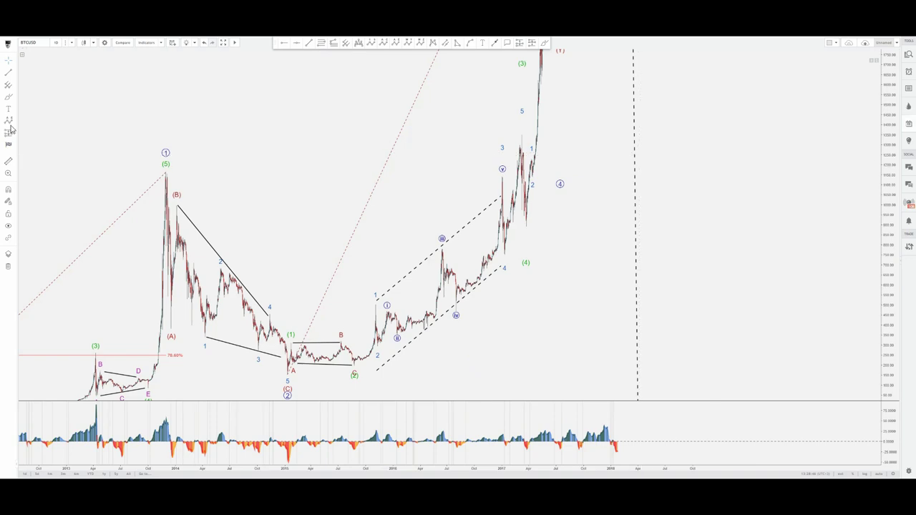
pyautogui.doubleClick(891, 136)
pyautogui.scroll(3, 689, 331)
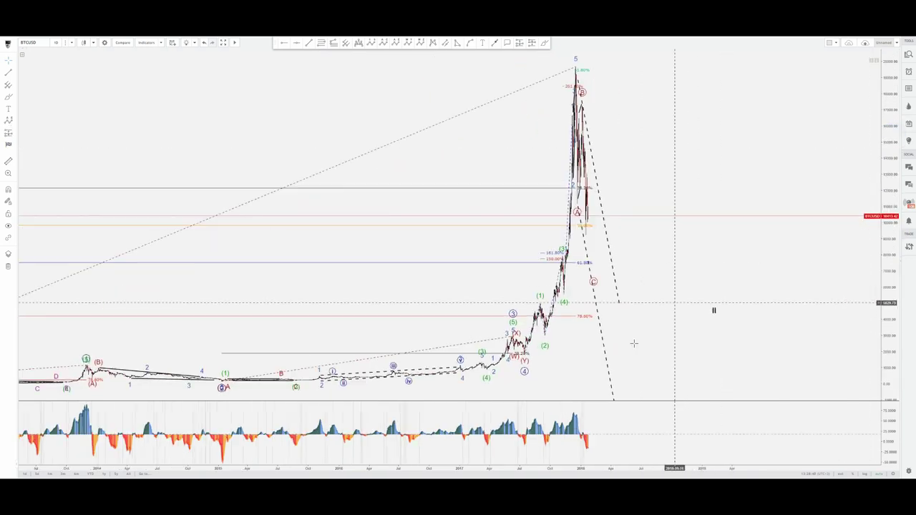
pyautogui.scroll(5, 689, 330)
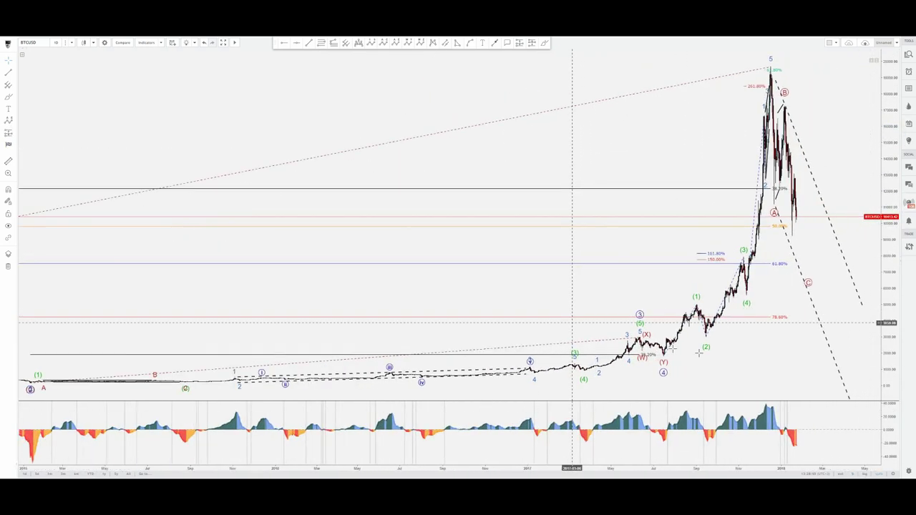
pyautogui.scroll(8, 740, 348)
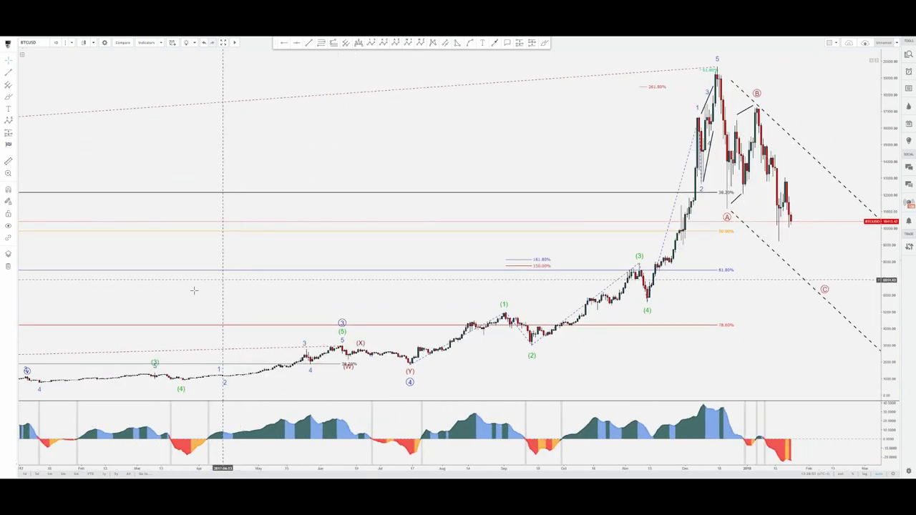
pyautogui.moveTo(584, 221)
pyautogui.mouseDown()
pyautogui.moveTo(707, 182)
pyautogui.moveTo(585, 217)
pyautogui.mouseUp()
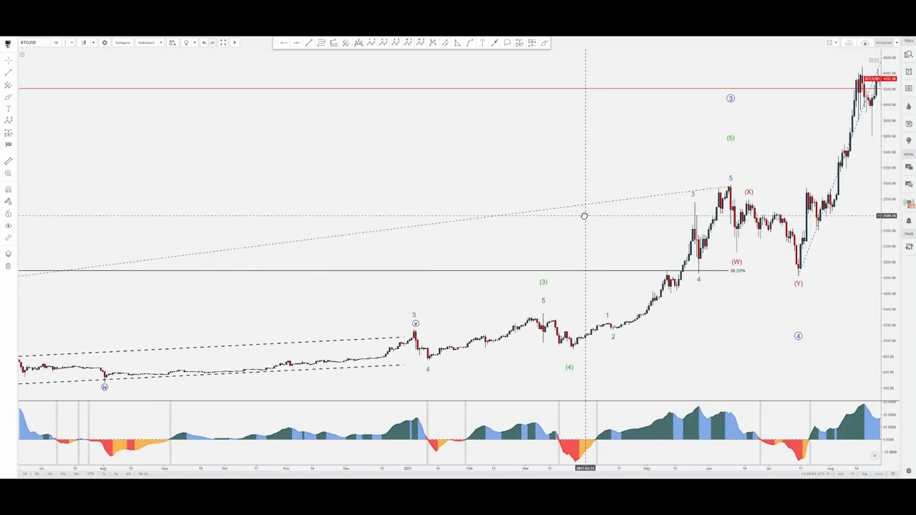
pyautogui.click(545, 42)
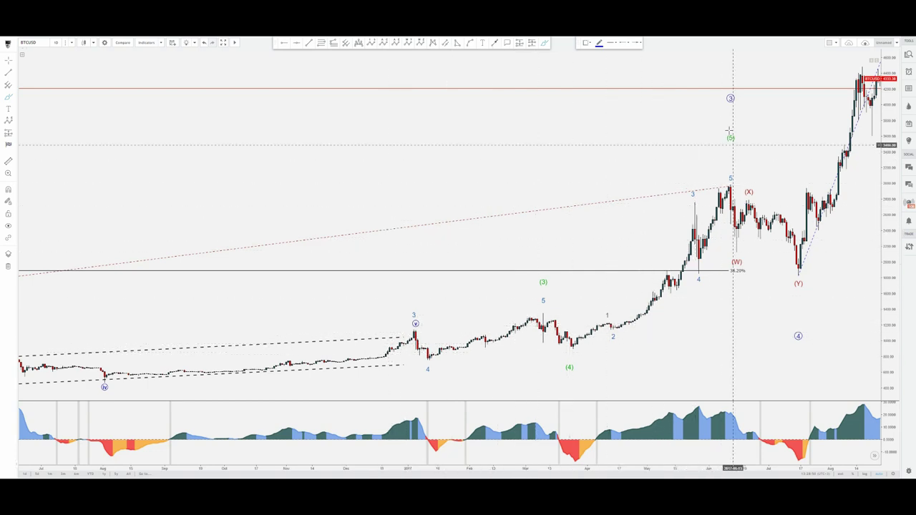
pyautogui.moveTo(728, 129)
pyautogui.mouseDown()
pyautogui.moveTo(723, 86)
pyautogui.moveTo(726, 108)
pyautogui.mouseUp()
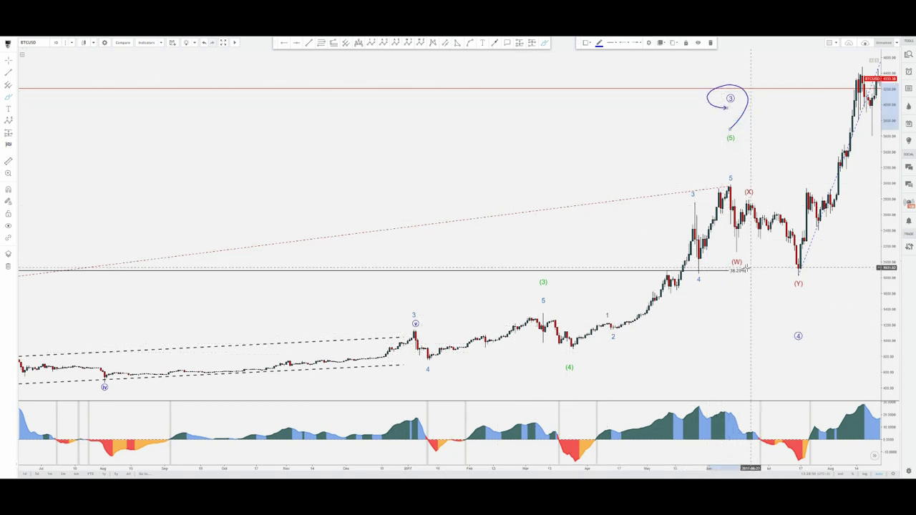
pyautogui.moveTo(746, 266)
pyautogui.mouseDown()
pyautogui.moveTo(714, 271)
pyautogui.moveTo(726, 278)
pyautogui.mouseUp()
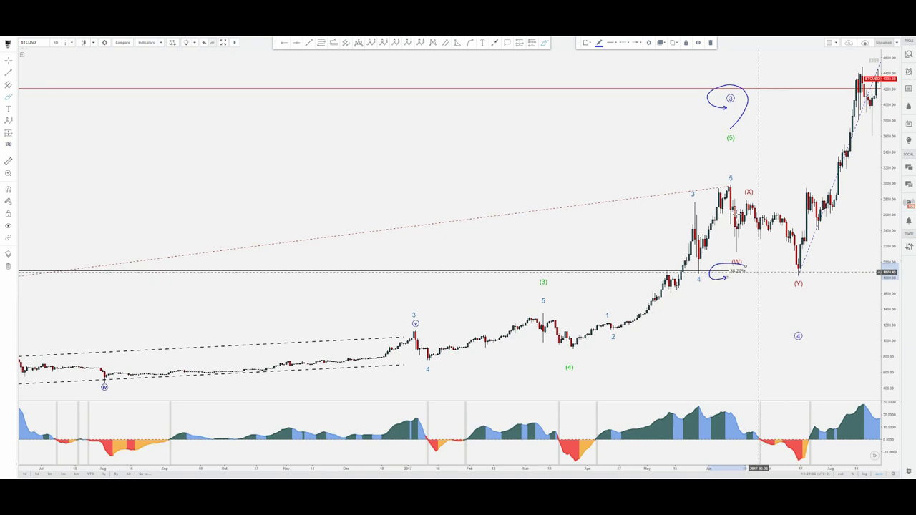
# - Trace the (W)-(X)-(Y) correction with the brush, loop around the circled wave 4 label, and remove all the strokes
pyautogui.moveTo(737, 244)
pyautogui.mouseDown()
pyautogui.moveTo(748, 204)
pyautogui.moveTo(798, 272)
pyautogui.mouseUp()
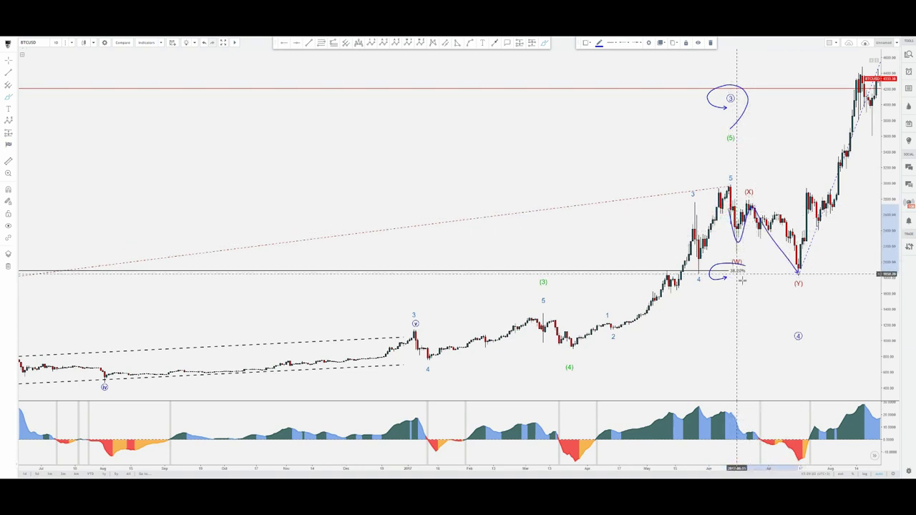
pyautogui.moveTo(801, 322); pyautogui.dragTo(812, 336)
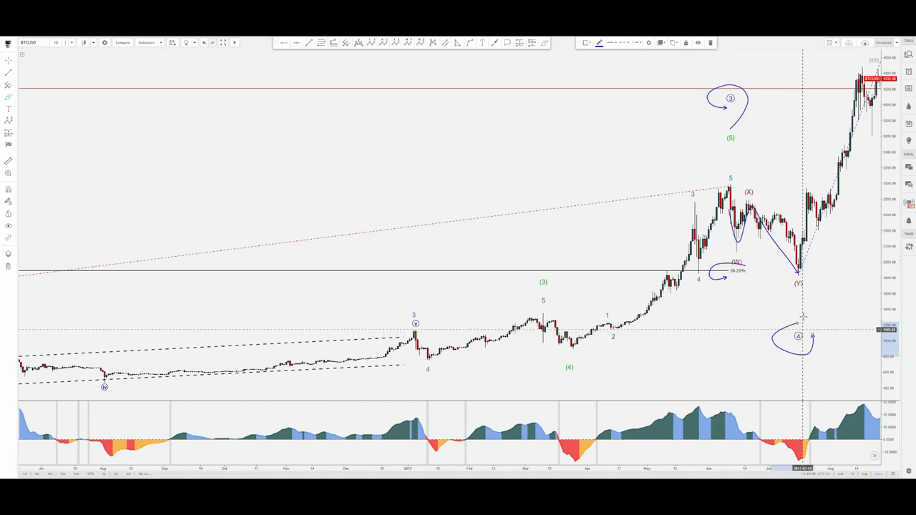
pyautogui.press('Delete')
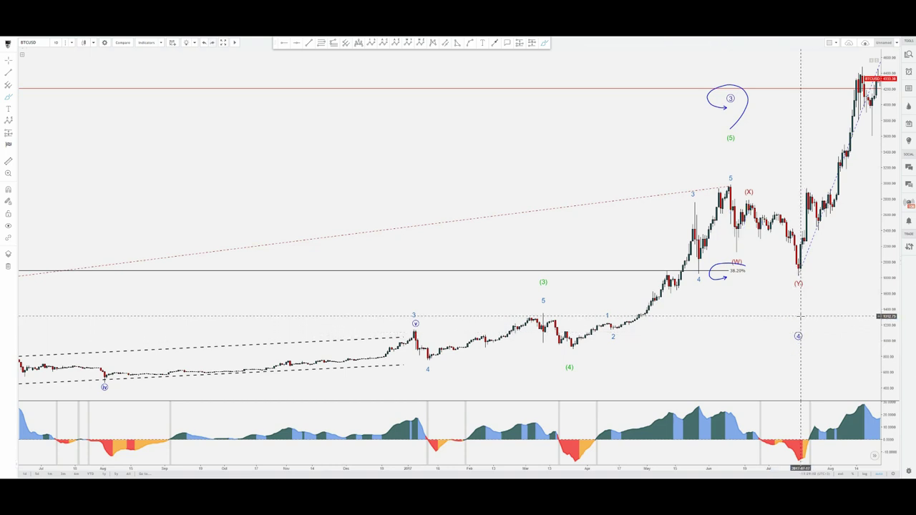
pyautogui.click(814, 107)
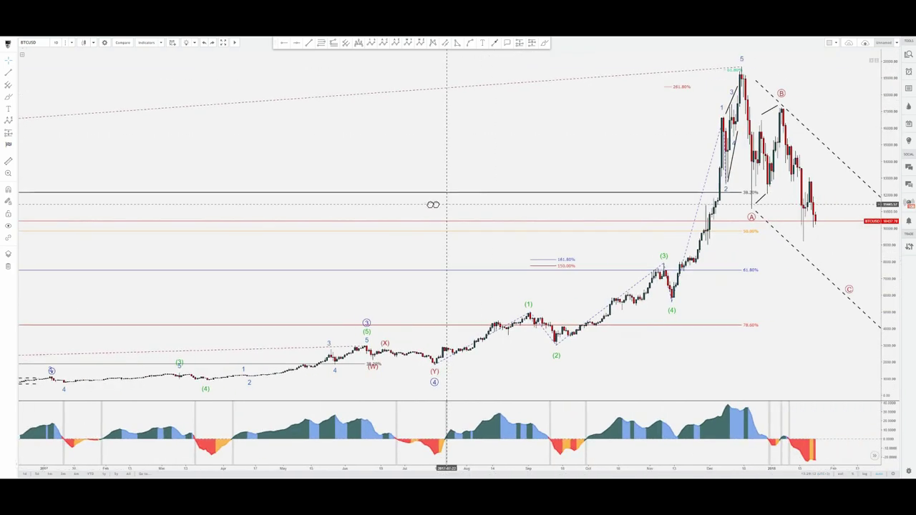
# - Examine the whole advance from circled wave 4 to circled wave 5 with its top labels and the circled A-B-C decline channel
pyautogui.moveTo(433, 205); pyautogui.dragTo(301, 207)
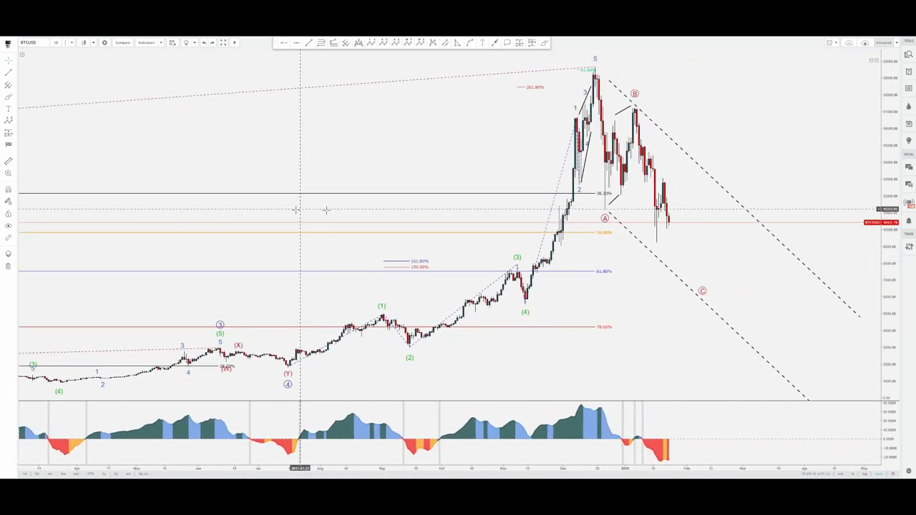
pyautogui.moveTo(887, 132); pyautogui.dragTo(888, 163)
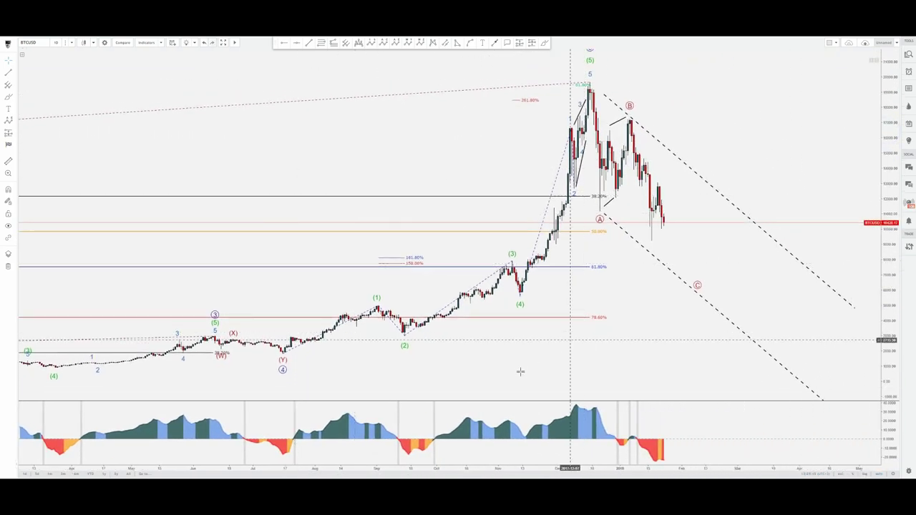
pyautogui.scroll(2, 544, 372)
pyautogui.moveTo(580, 375); pyautogui.dragTo(655, 388)
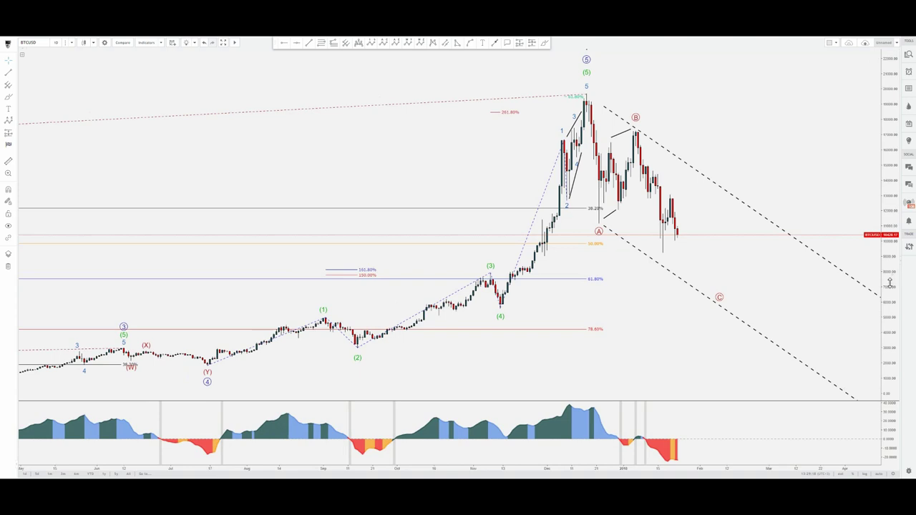
pyautogui.moveTo(890, 284); pyautogui.dragTo(888, 300)
pyautogui.scroll(1, 583, 374)
pyautogui.moveTo(582, 371); pyautogui.dragTo(700, 378)
pyautogui.moveTo(890, 315); pyautogui.dragTo(890, 297)
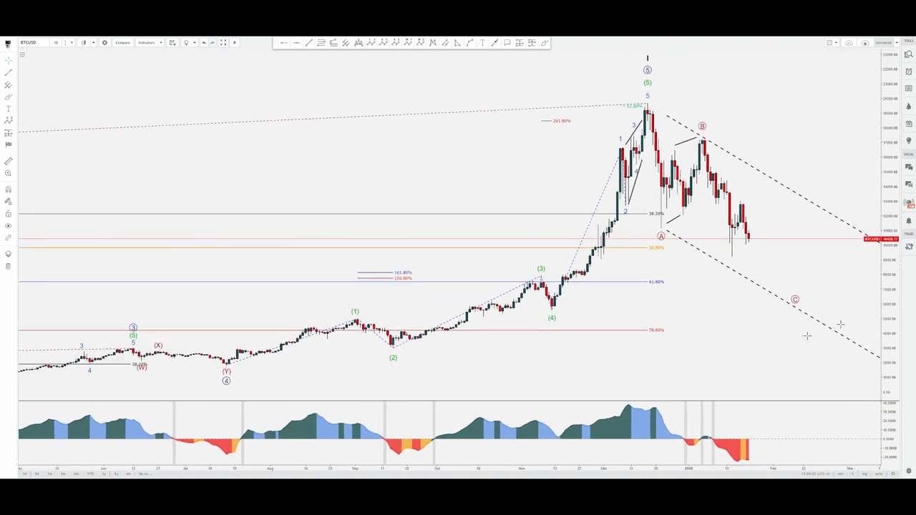
pyautogui.moveTo(730, 348); pyautogui.dragTo(742, 344)
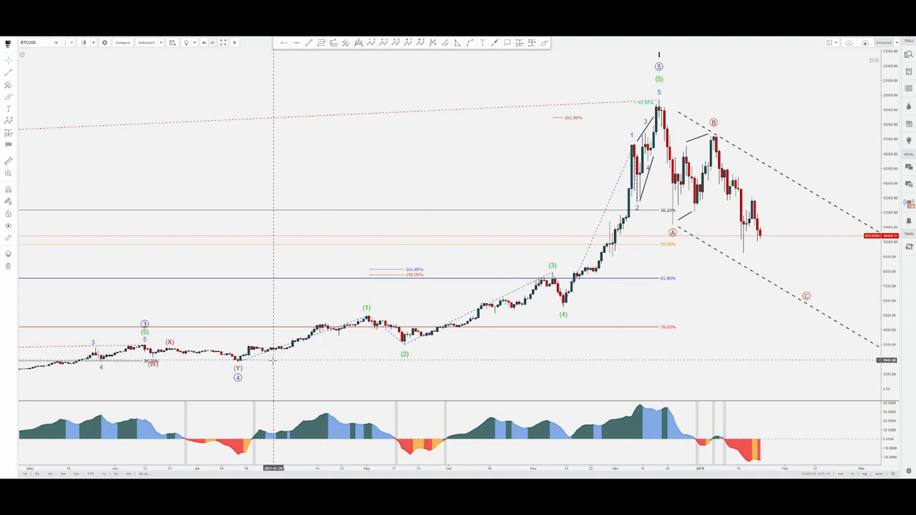
# - Outline the sideways correction between circled wave 3 and circled wave 4 with the brush, and delete the outline
pyautogui.click(543, 43)
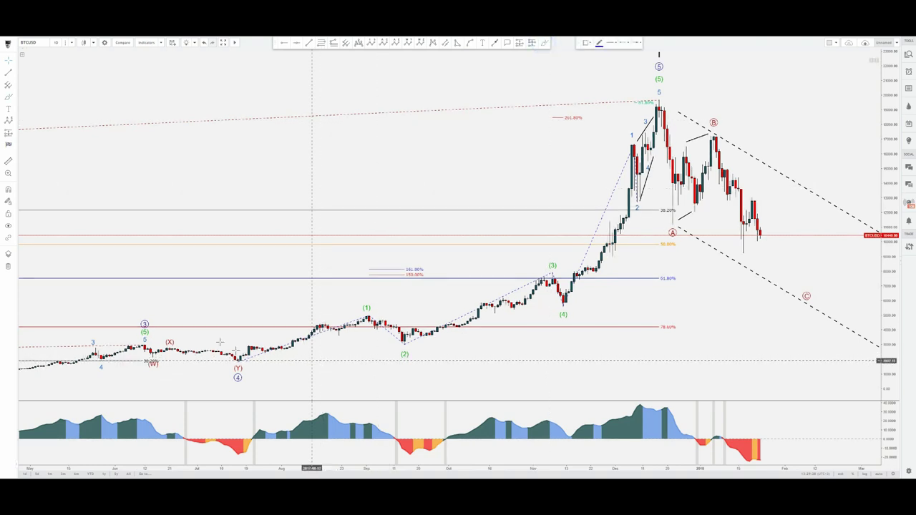
pyautogui.moveTo(148, 342)
pyautogui.mouseDown()
pyautogui.moveTo(214, 340)
pyautogui.moveTo(200, 375)
pyautogui.mouseUp()
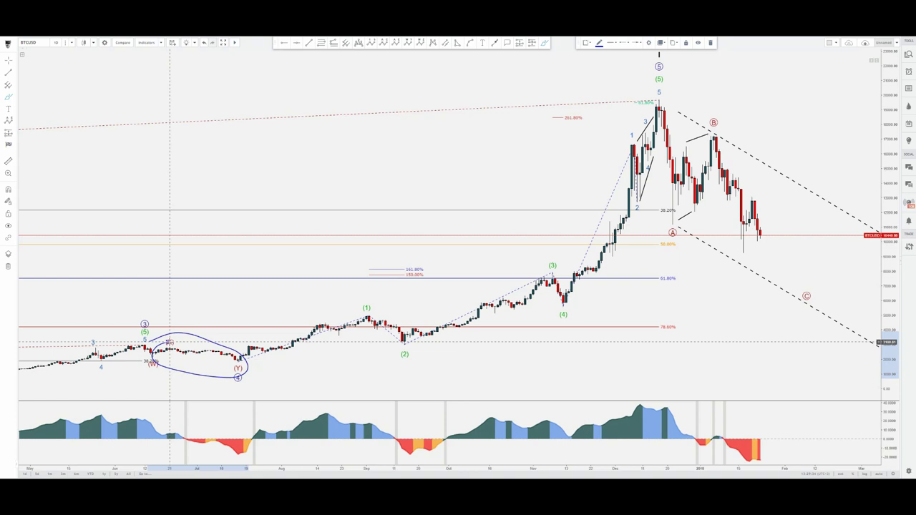
pyautogui.press('Delete')
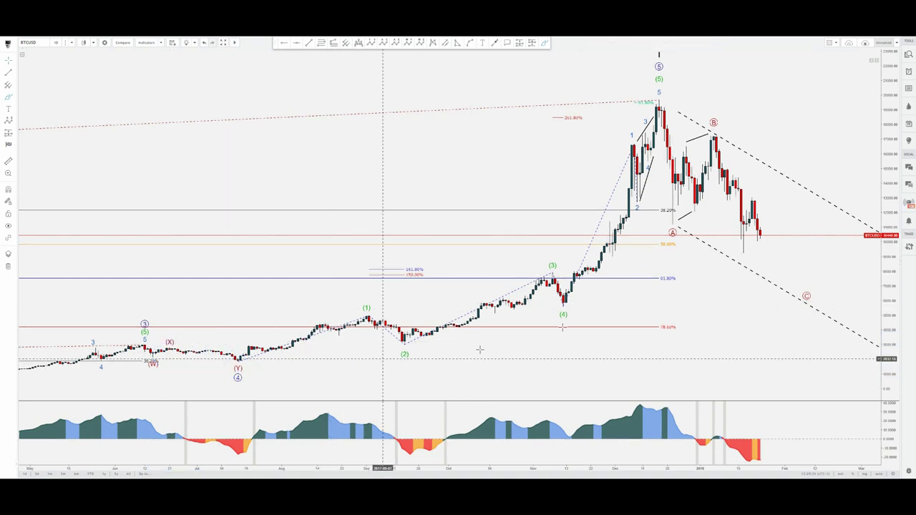
# - Brush the price level of the wave 2 low across to the circled A-B swing, trace the rise towards wave 5, and undo the strokes
pyautogui.click(546, 44)
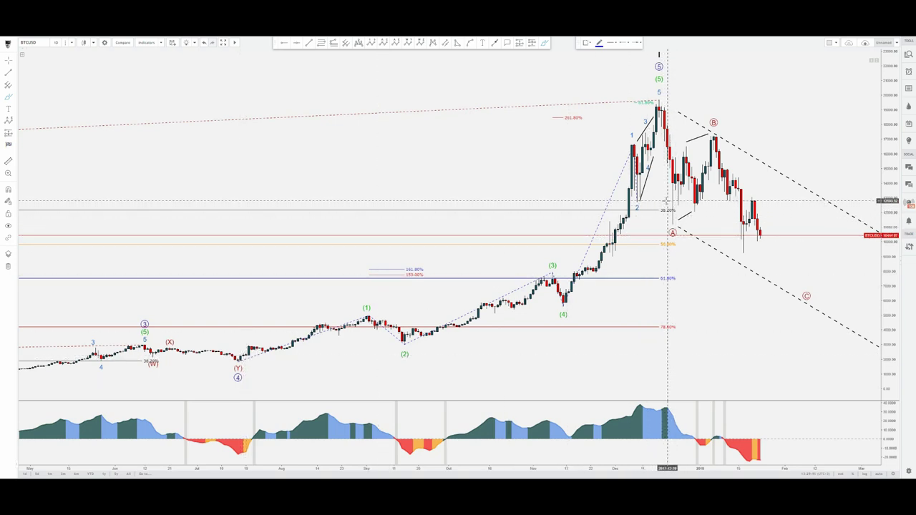
pyautogui.moveTo(665, 204); pyautogui.dragTo(728, 194)
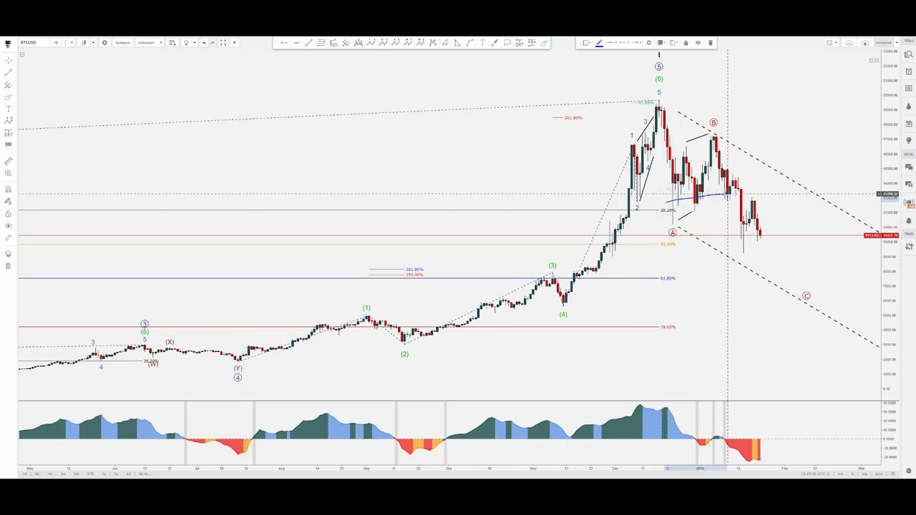
pyautogui.moveTo(591, 196); pyautogui.dragTo(670, 197)
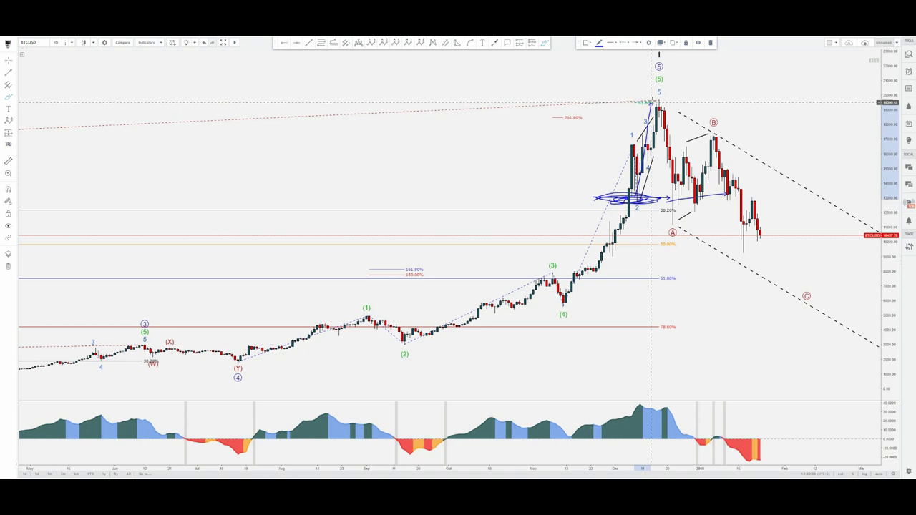
pyautogui.hotkey('ctrl', 'z')
pyautogui.hotkey('ctrl', 'z')
pyautogui.hotkey('ctrl', 'z')
pyautogui.hotkey('ctrl', 'z')
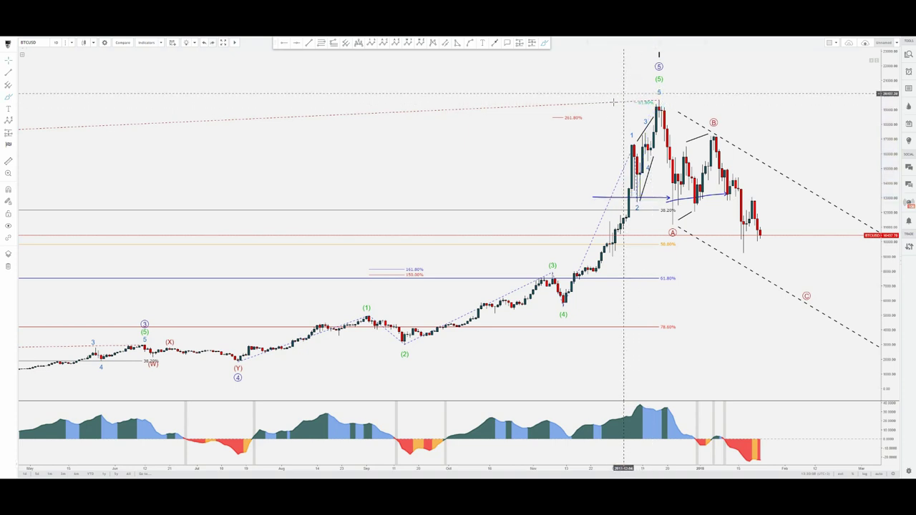
pyautogui.click(545, 44)
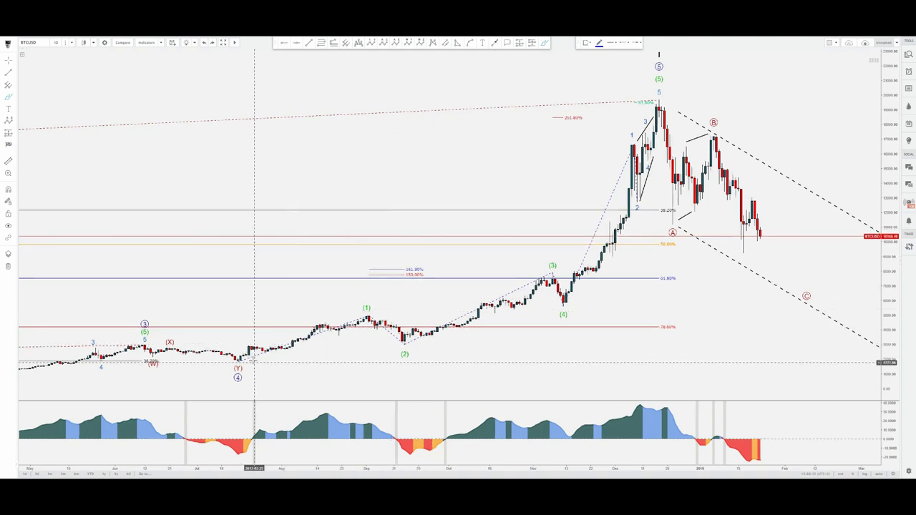
# - Brush an arc over the circled wave 5 label, trace the advance from circled wave 4 towards wave (2), and undo that trace
pyautogui.moveTo(673, 72)
pyautogui.mouseDown()
pyautogui.moveTo(666, 61)
pyautogui.moveTo(648, 71)
pyautogui.mouseUp()
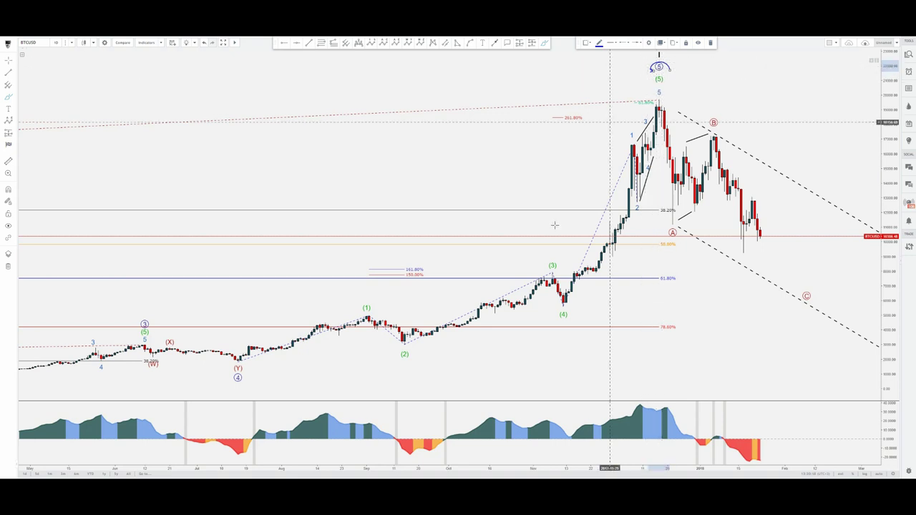
pyautogui.moveTo(255, 366)
pyautogui.mouseDown()
pyautogui.moveTo(363, 314)
pyautogui.moveTo(402, 342)
pyautogui.mouseUp()
pyautogui.hotkey('ctrl', 'z')
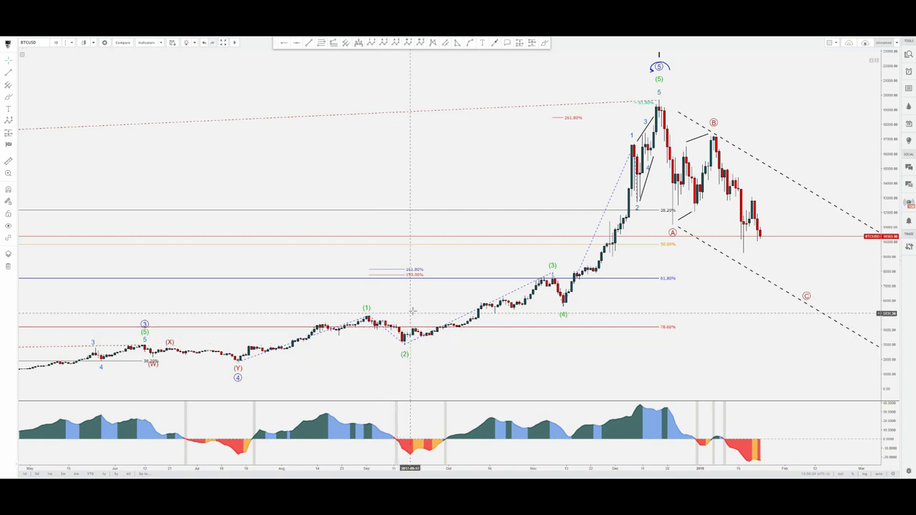
# - Loop the brush around the 161.80% and 150.00% extension levels, trace the rise from circled wave 4 towards wave (2), and delete that trace
pyautogui.click(547, 43)
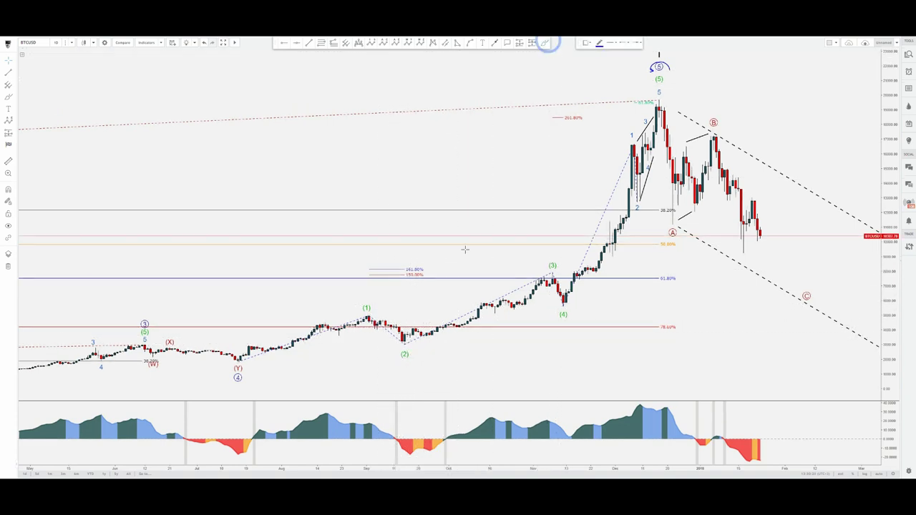
pyautogui.moveTo(416, 288)
pyautogui.mouseDown()
pyautogui.moveTo(405, 251)
pyautogui.moveTo(405, 262)
pyautogui.mouseUp()
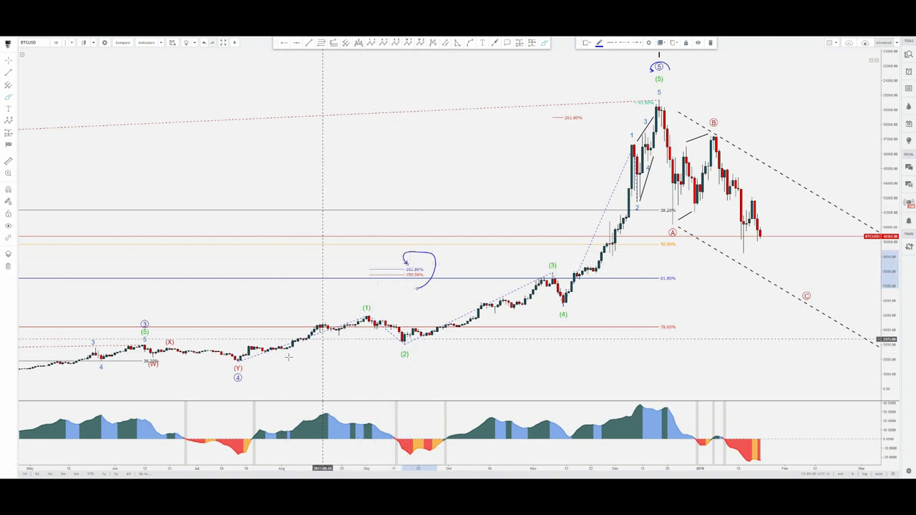
pyautogui.moveTo(290, 358)
pyautogui.mouseDown()
pyautogui.moveTo(361, 315)
pyautogui.moveTo(402, 335)
pyautogui.mouseUp()
pyautogui.press('Delete')
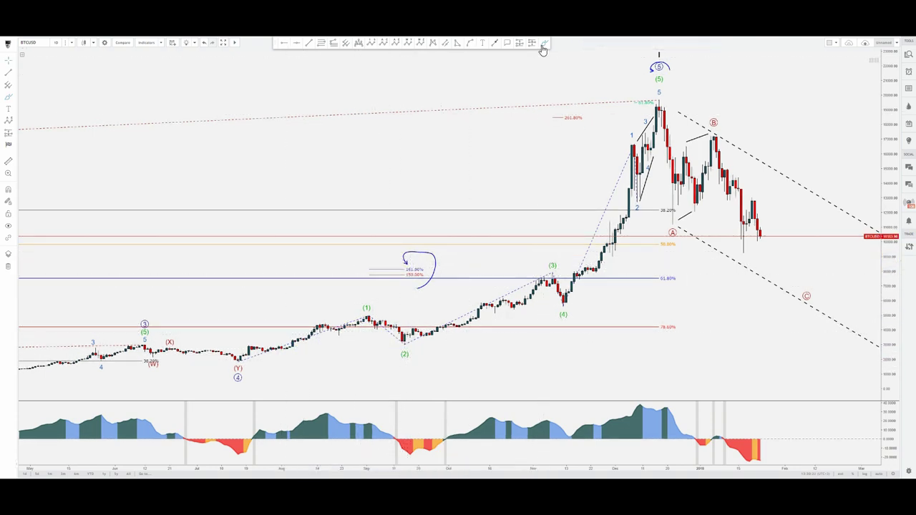
# - Hook a brush stroke around the wave (3) label and undo the remaining brush marks
pyautogui.click(544, 43)
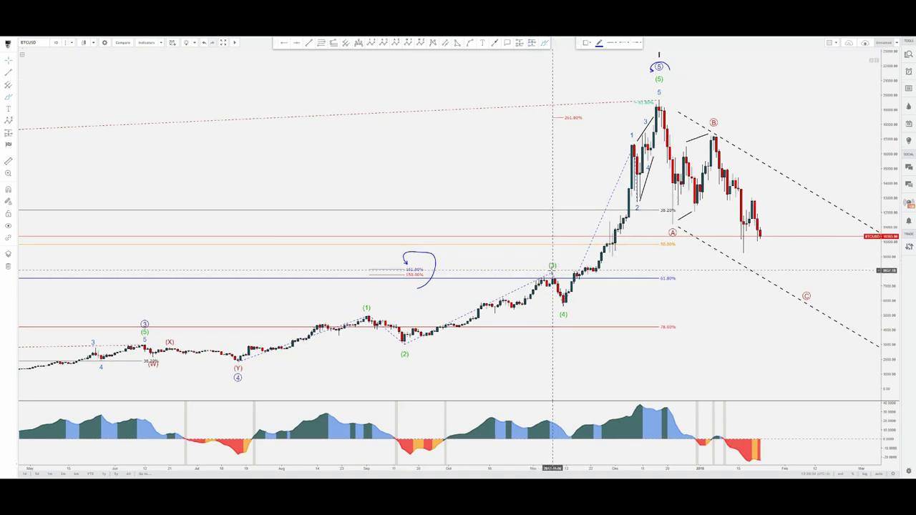
pyautogui.moveTo(555, 255); pyautogui.dragTo(546, 272)
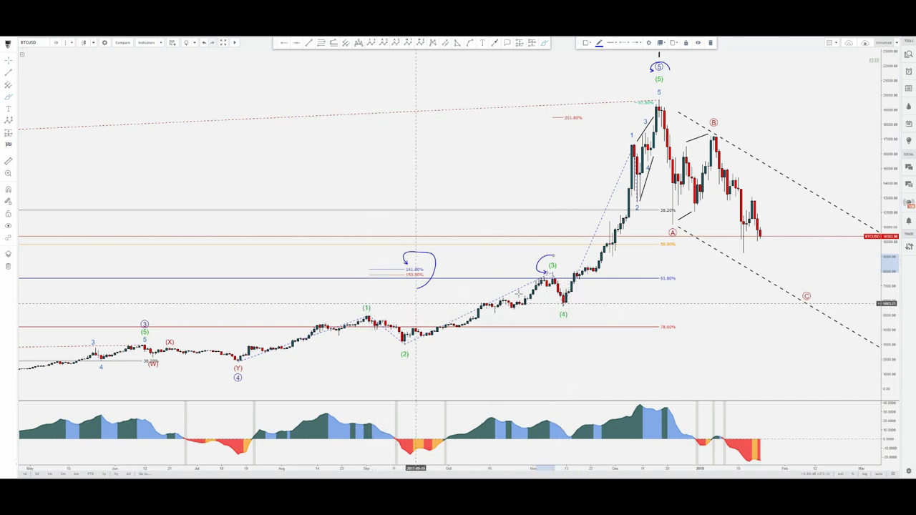
pyautogui.hotkey('ctrl', 'z')
pyautogui.hotkey('ctrl', 'z')
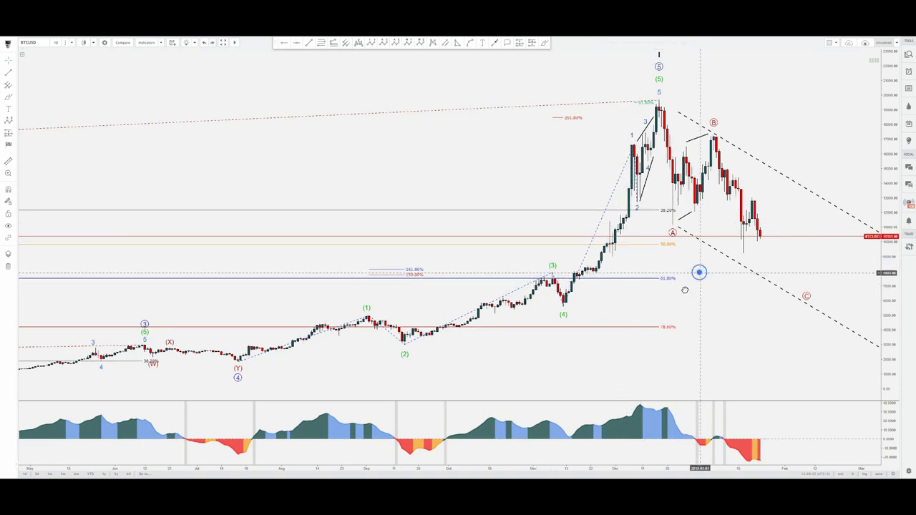
# - Trace the final rise from wave (4) to wave (5) with the brush, delete the stroke, and restore the 61.80% retracement line
pyautogui.moveTo(697, 270); pyautogui.dragTo(614, 319)
pyautogui.click(544, 42)
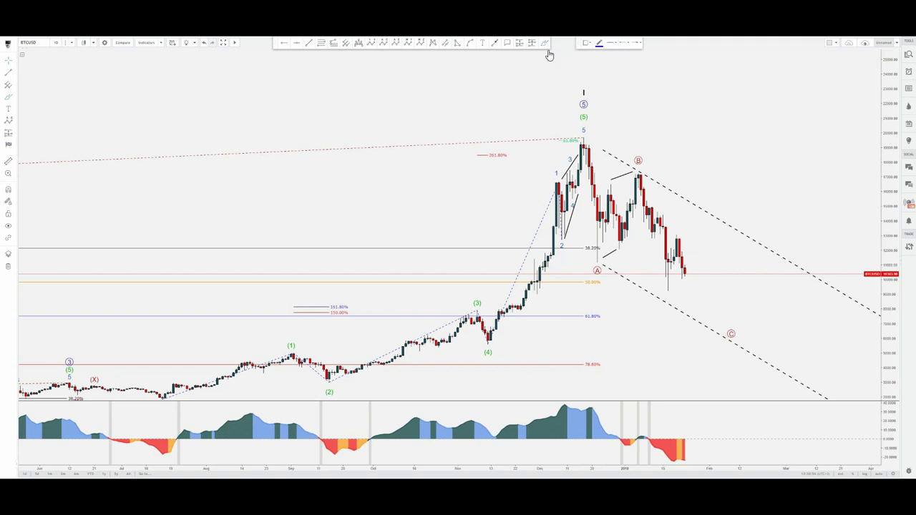
pyautogui.moveTo(491, 344); pyautogui.dragTo(598, 133)
pyautogui.press('Delete')
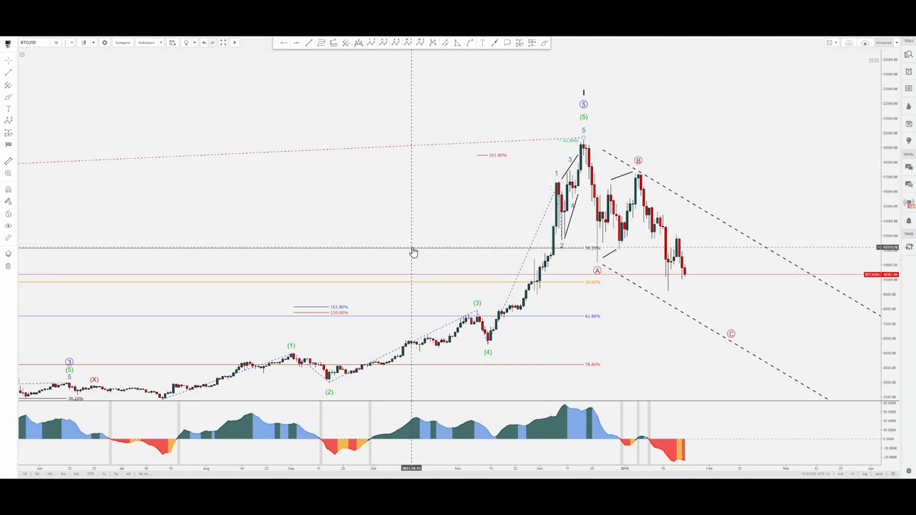
pyautogui.click(545, 44)
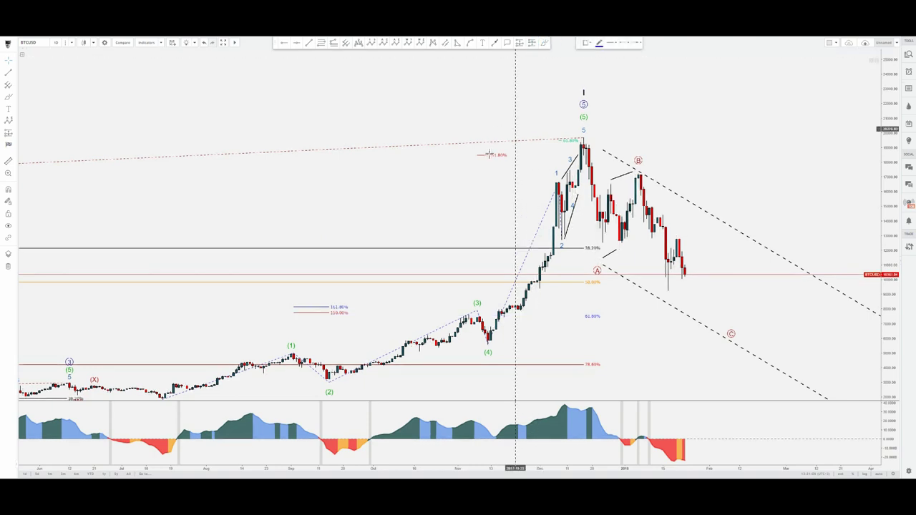
pyautogui.hotkey('ctrl', 'z')
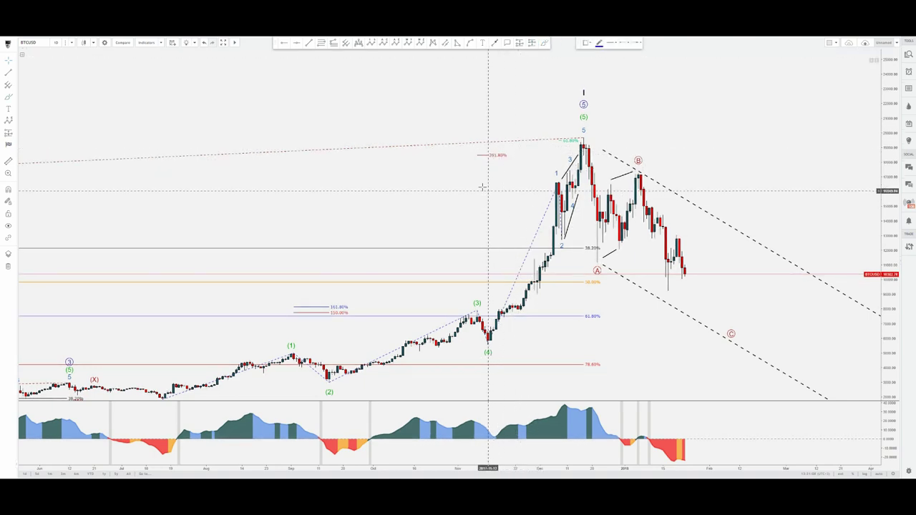
# - Brush a hook over the wave (5) label, loop around the 261.80% extension level, and trace the swing from wave (2) through (3) to (4)
pyautogui.moveTo(591, 122)
pyautogui.mouseDown()
pyautogui.moveTo(591, 108)
pyautogui.moveTo(574, 121)
pyautogui.mouseUp()
pyautogui.moveTo(494, 173); pyautogui.dragTo(479, 165)
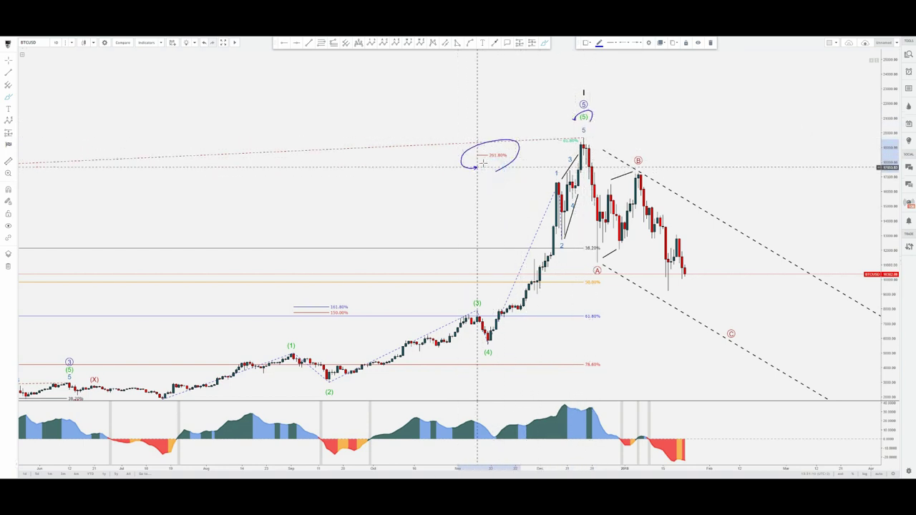
pyautogui.moveTo(372, 372); pyautogui.dragTo(474, 331)
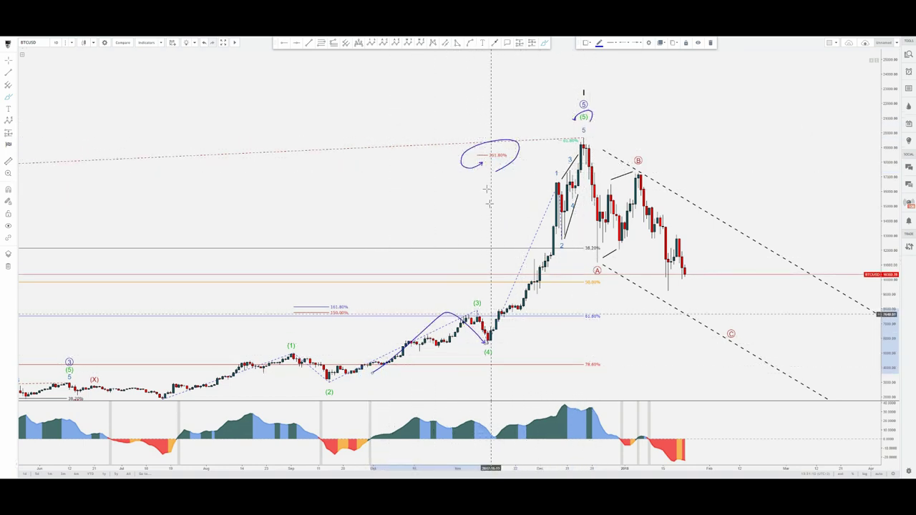